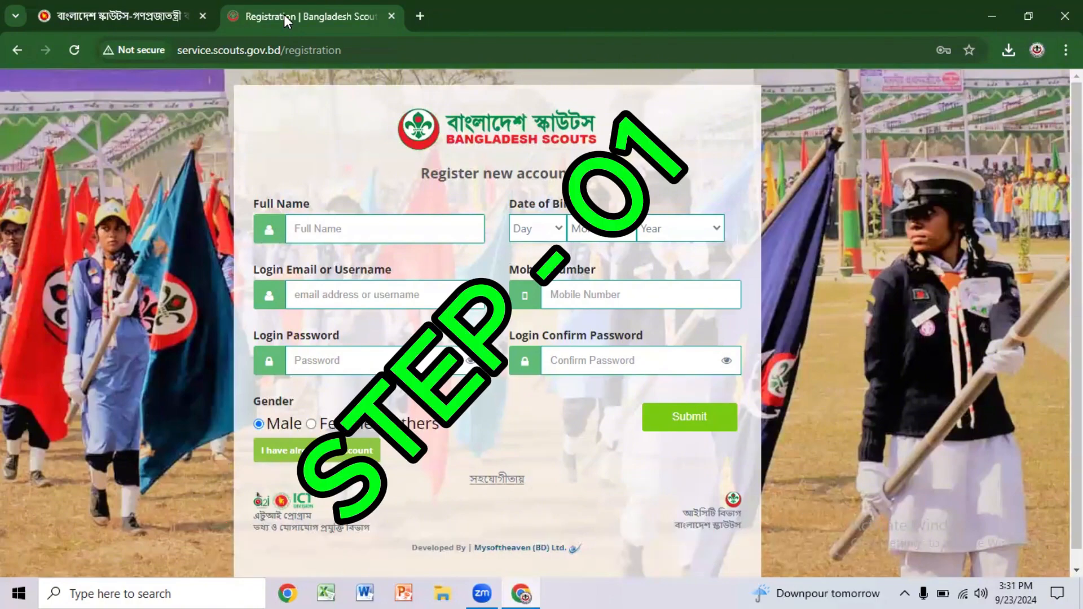
Step: Load scouts.gov.bd in a new tab, dismiss the press-release notice, and scroll to Online Scout Database
left_click(420, 16)
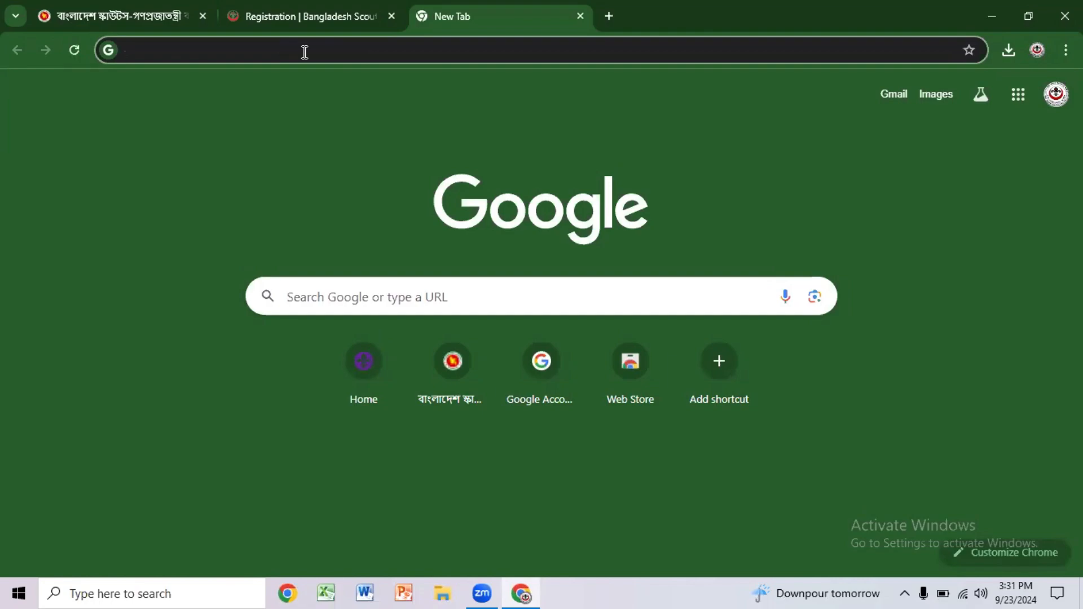
type("sc")
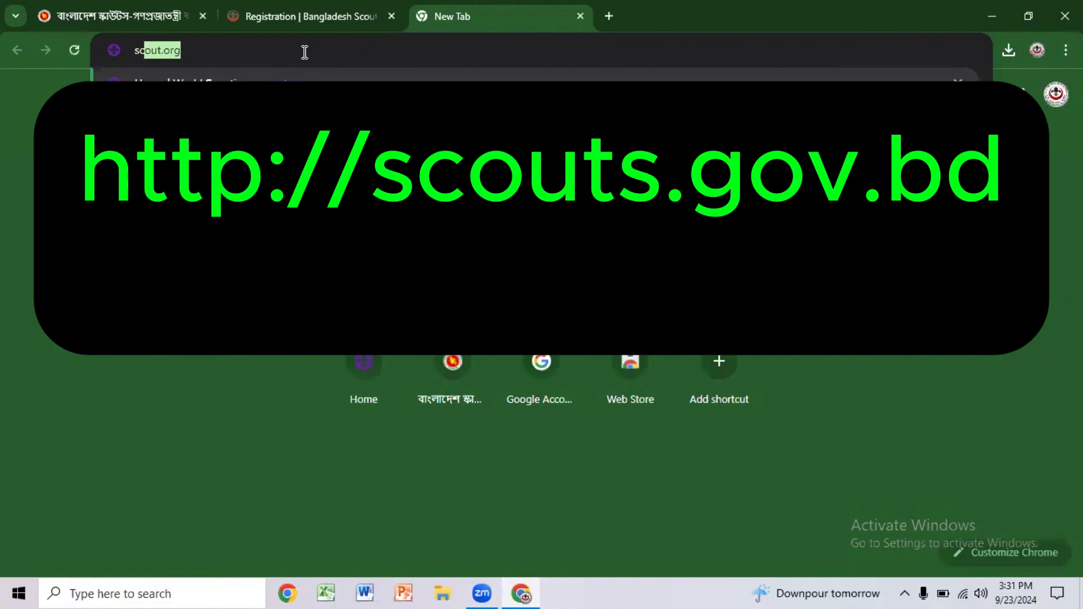
type("outs")
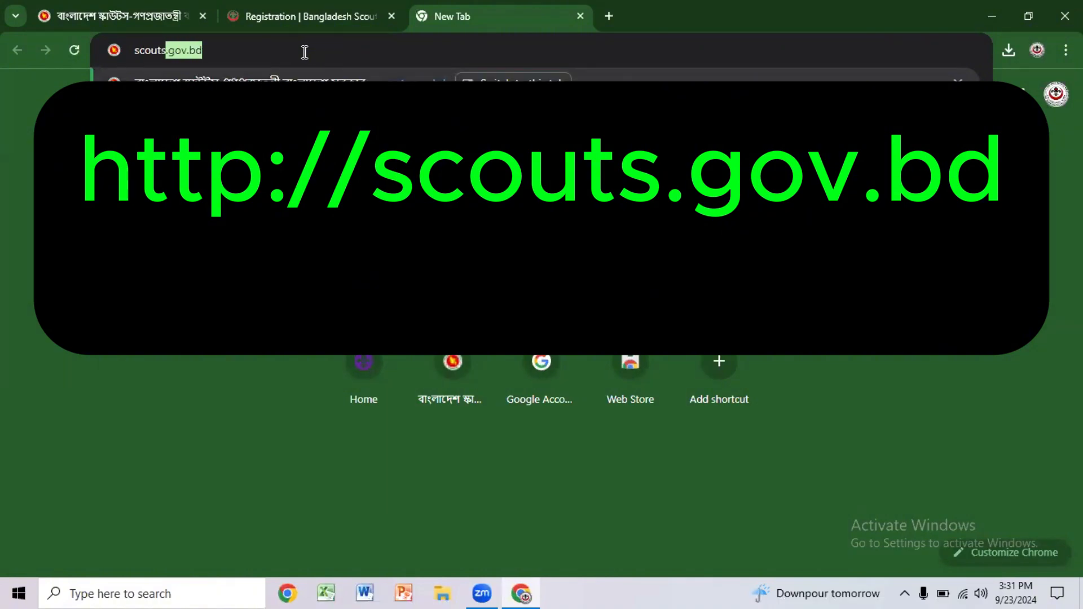
key("Return")
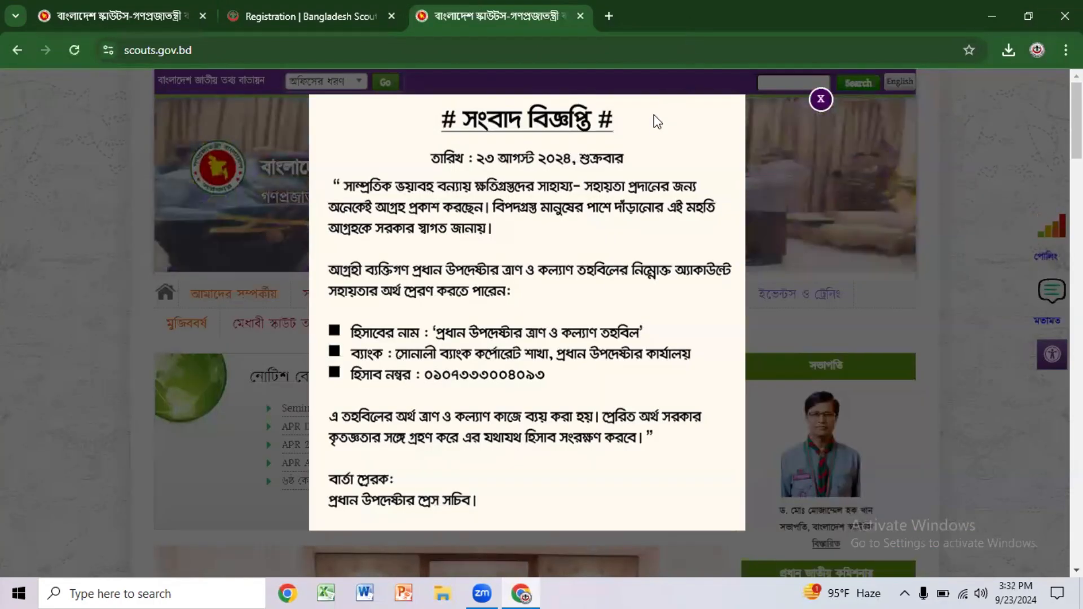
left_click(955, 170)
scroll(956, 170, "down", 3)
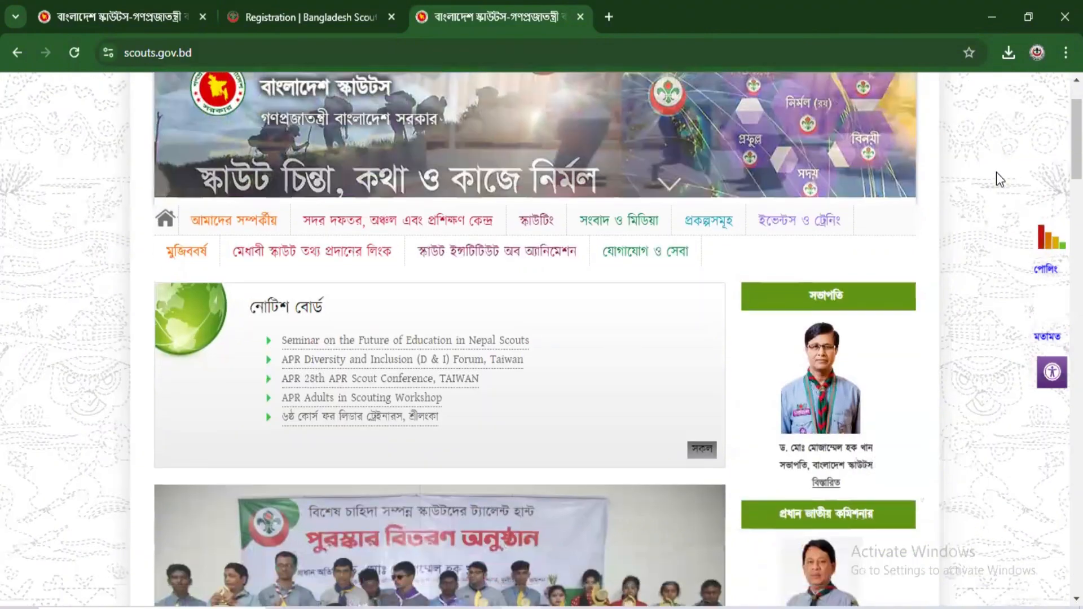
scroll(996, 172, "down", 4)
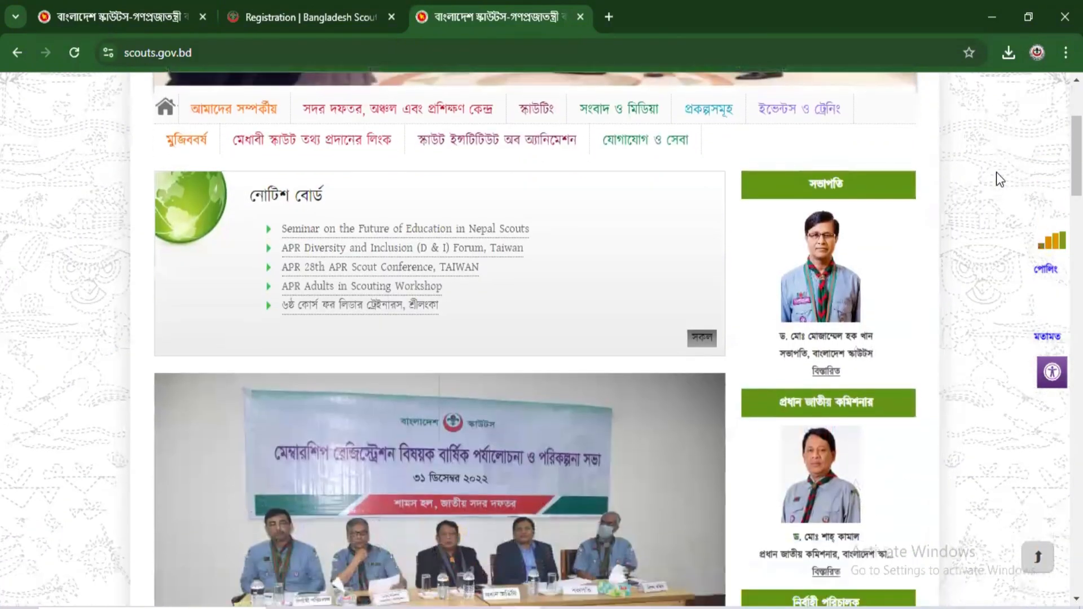
scroll(996, 172, "down", 5)
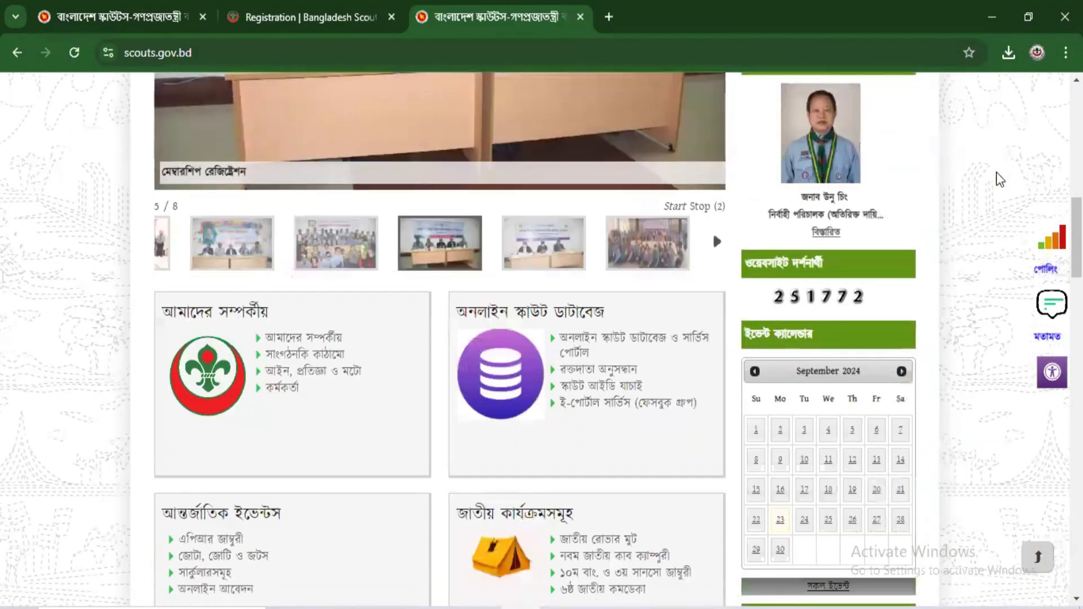
scroll(996, 172, "down", 1)
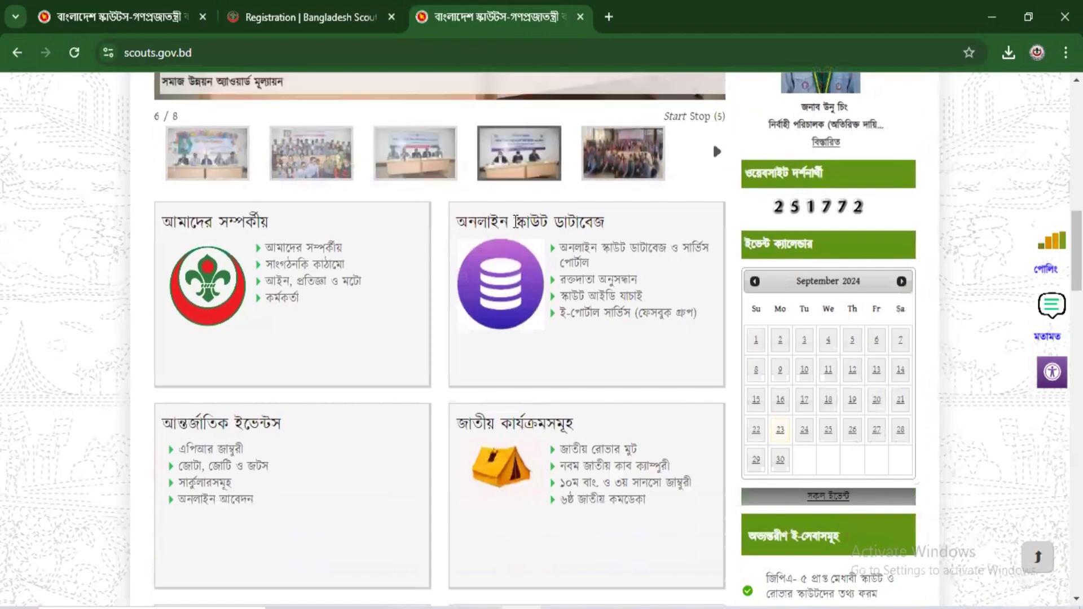
Step: Follow the Online Scout Database and Service Portal link and open the Register new account form
left_click(611, 253)
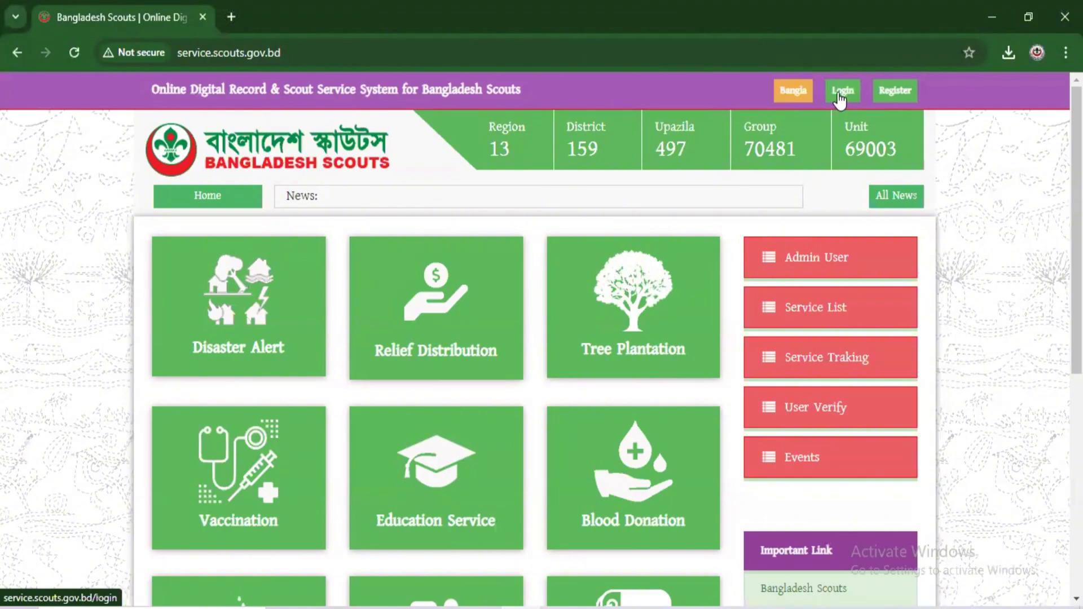
left_click(895, 91)
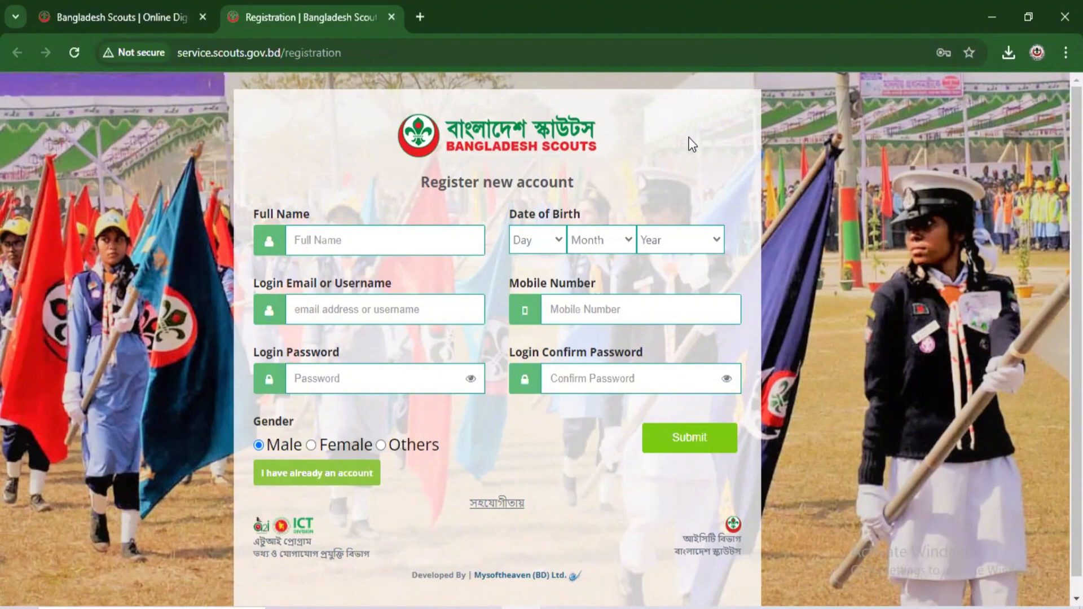
Step: Enter the applicant's full name and choose 04, Apr, 2011 as the date of birth
left_click(304, 239)
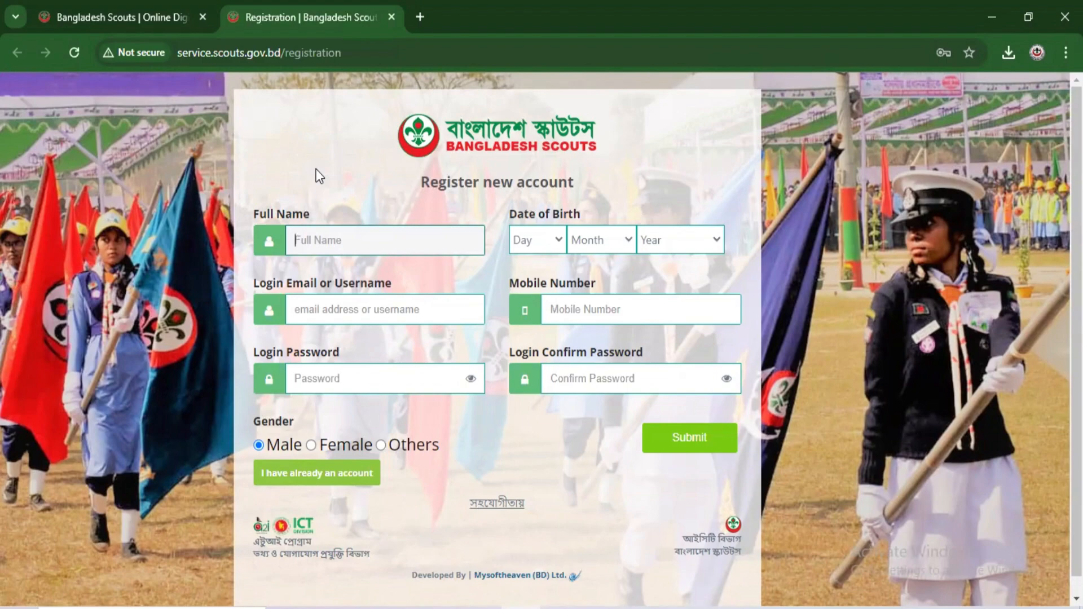
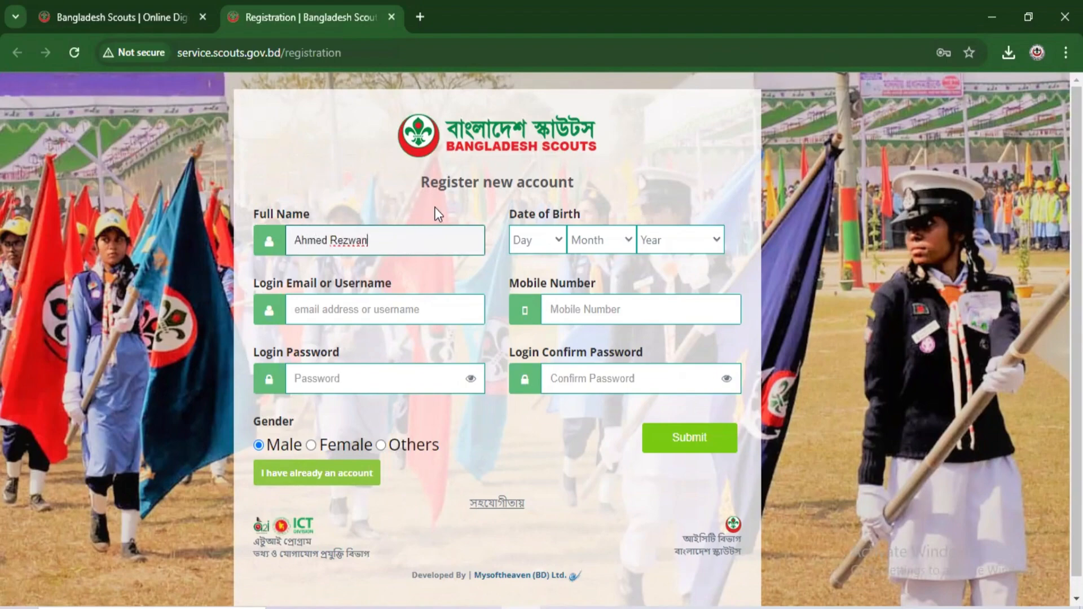
left_click(560, 240)
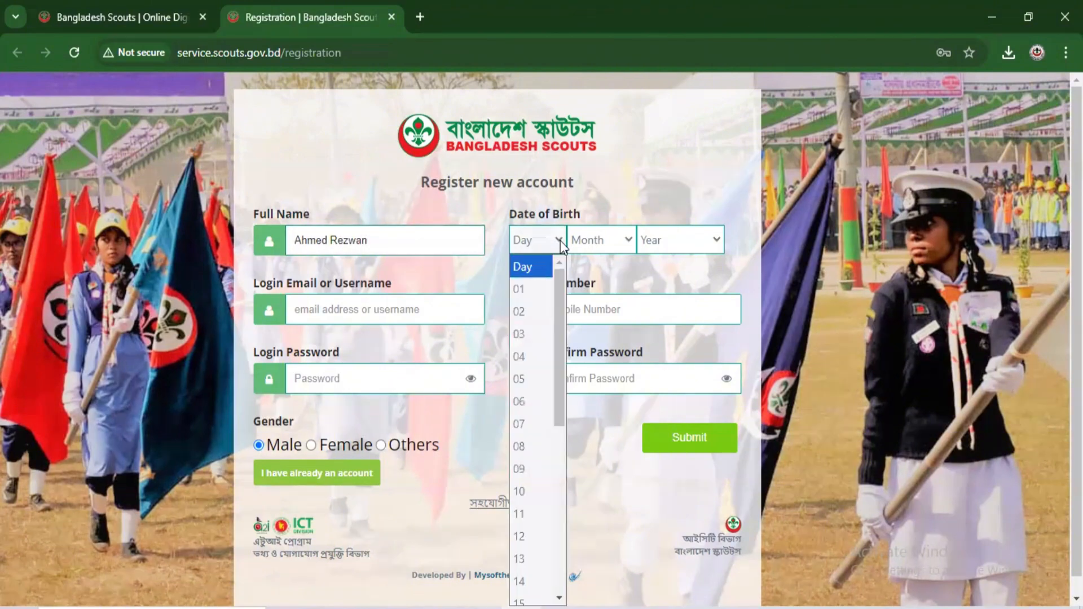
left_click(523, 357)
left_click(620, 248)
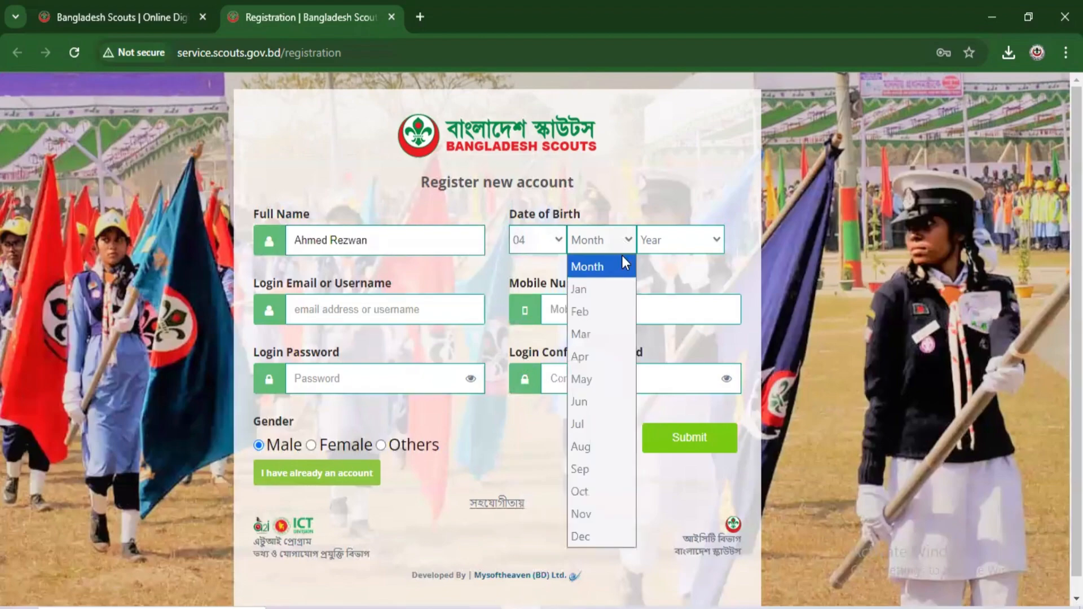
left_click(588, 353)
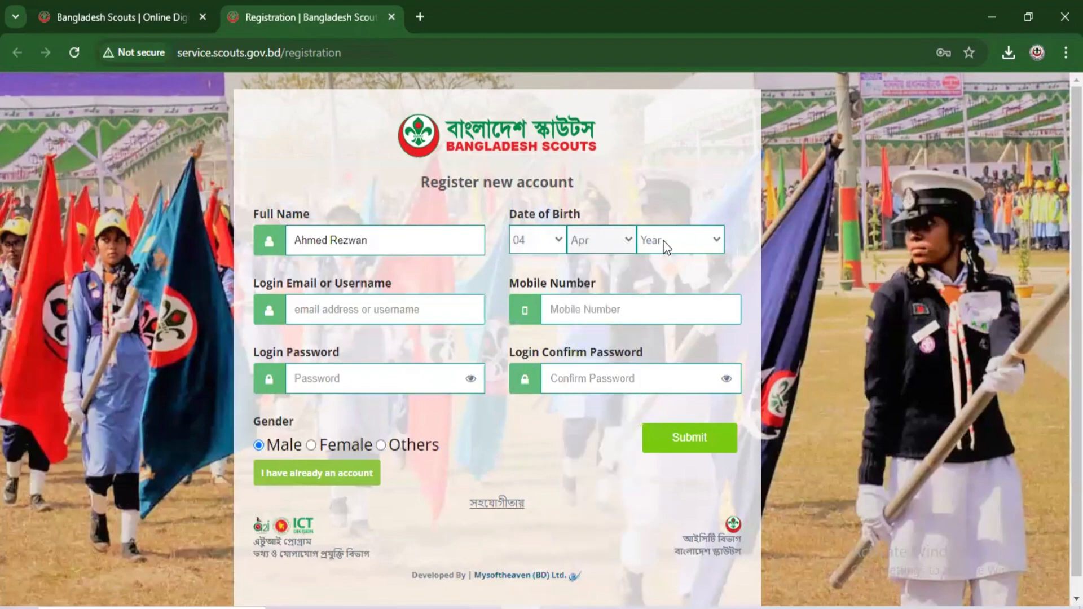
left_click(665, 247)
left_click(653, 468)
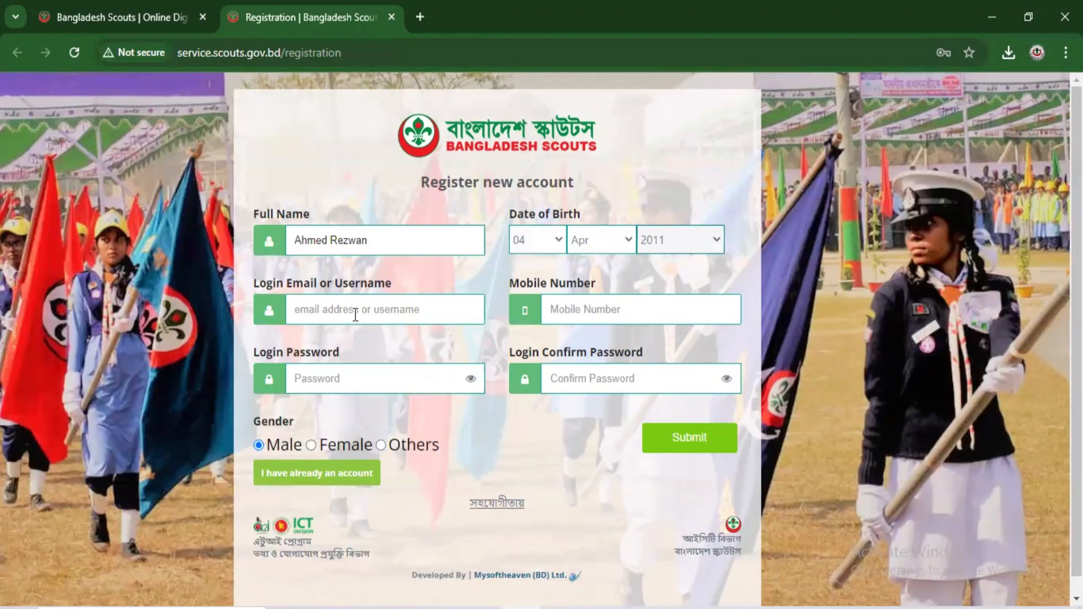
Step: Enter a login username, revising it after 'Already in use!', and fill in the mobile number
left_click(317, 315)
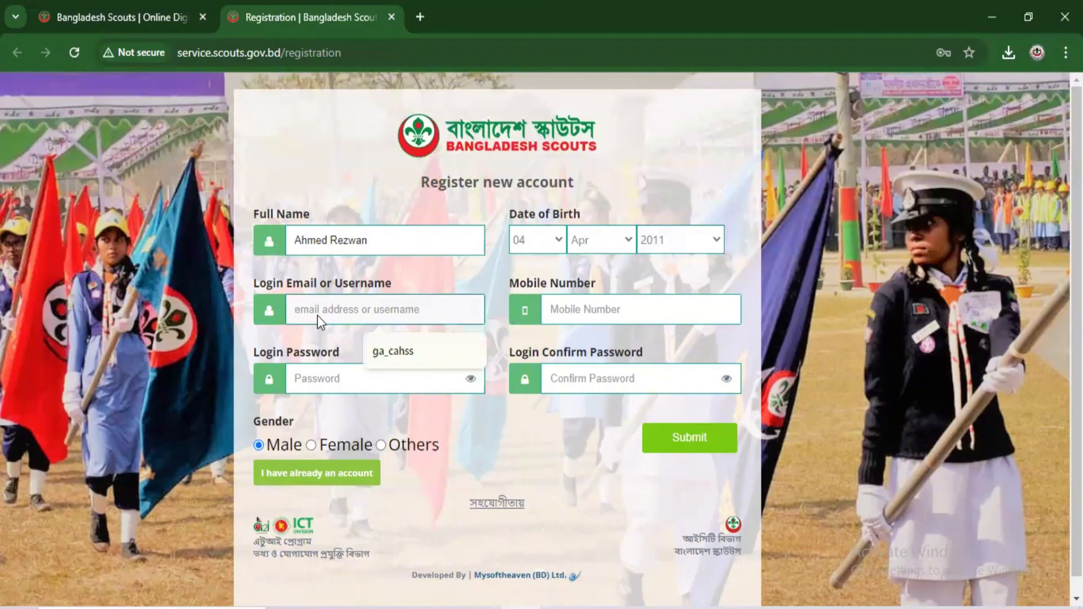
type("rezwan")
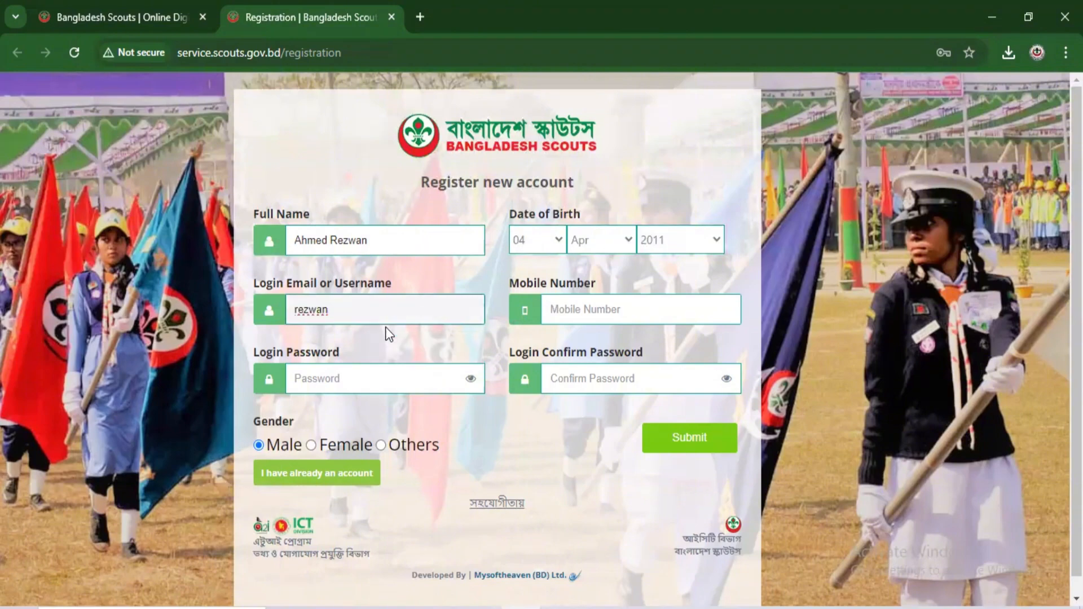
key("Tab")
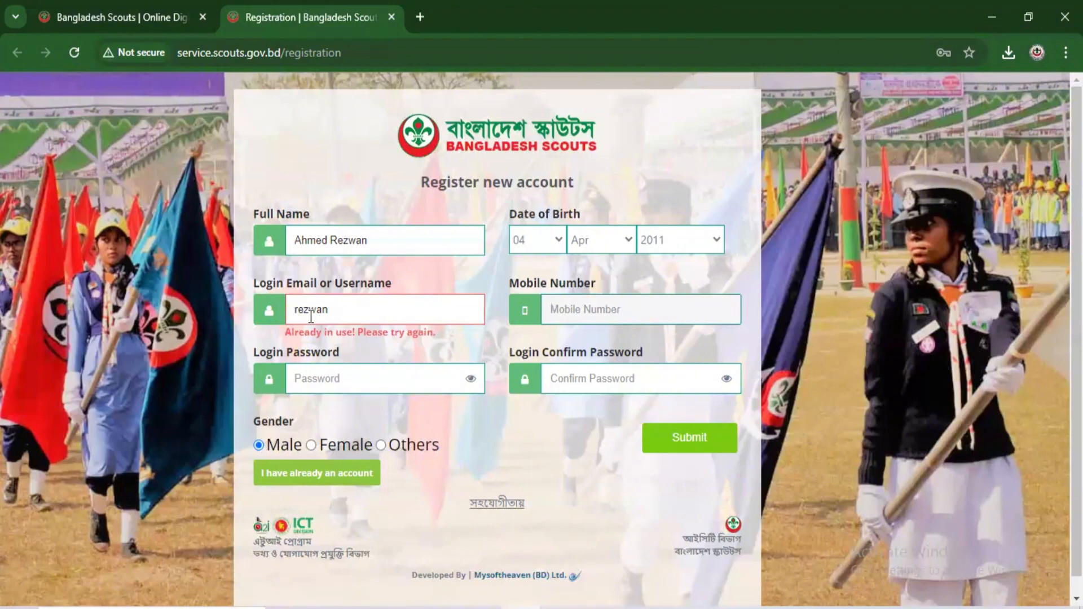
left_click(336, 312)
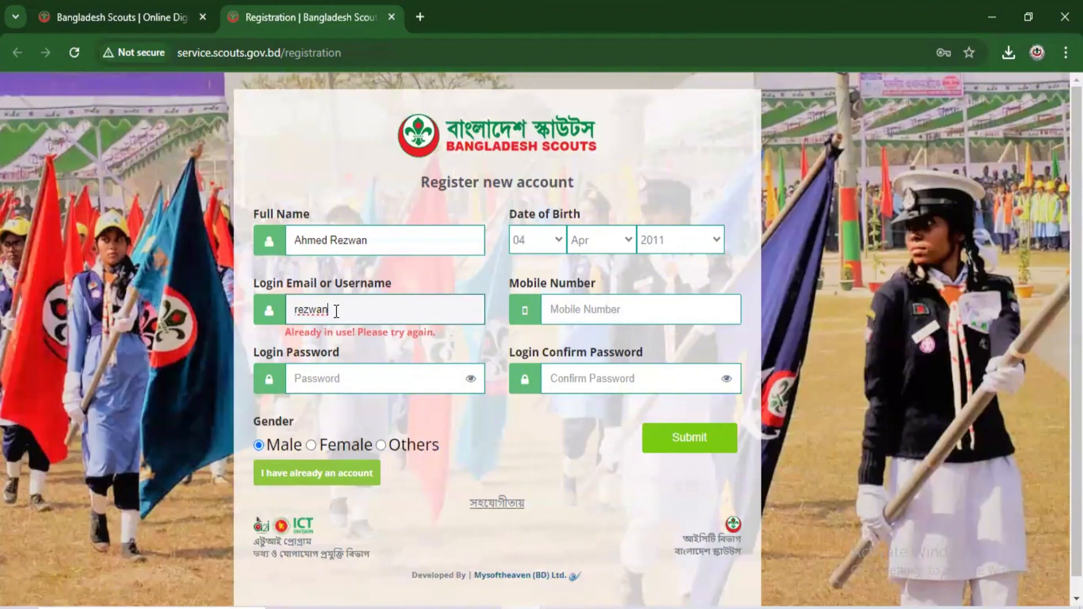
type("scout")
left_click(552, 310)
type("0")
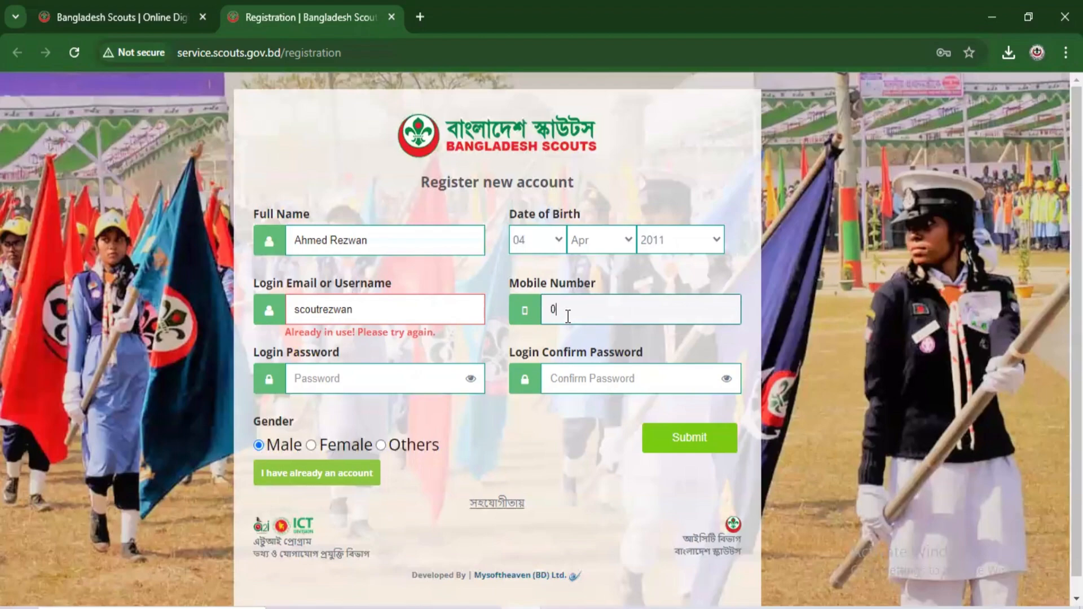
type("1552?????3")
left_click(321, 309)
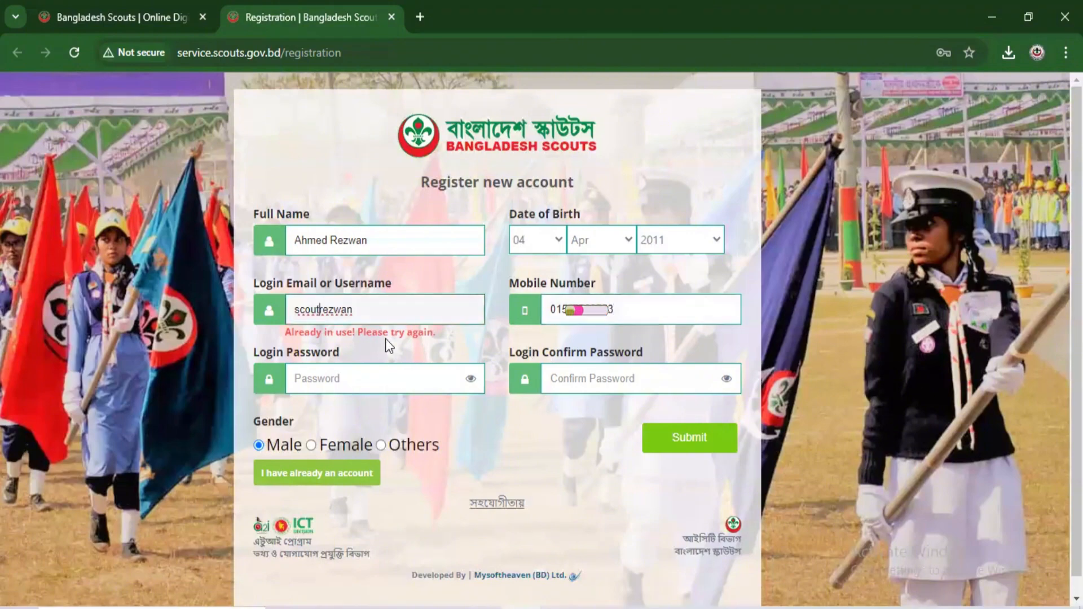
type("_")
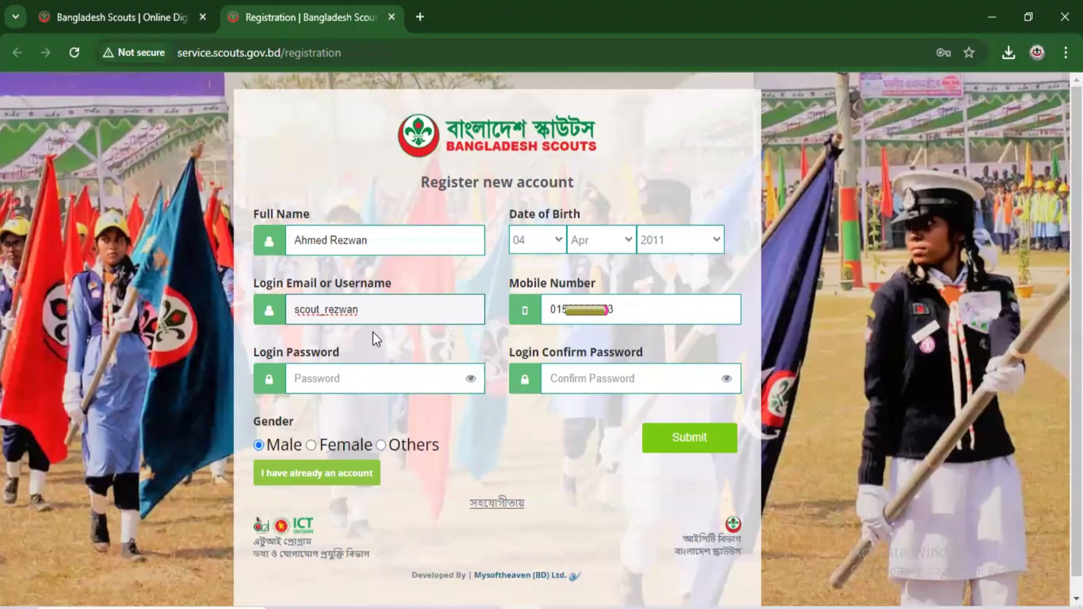
Step: Enter the login password, confirm it, and submit the registration
left_click(308, 375)
left_click(315, 356)
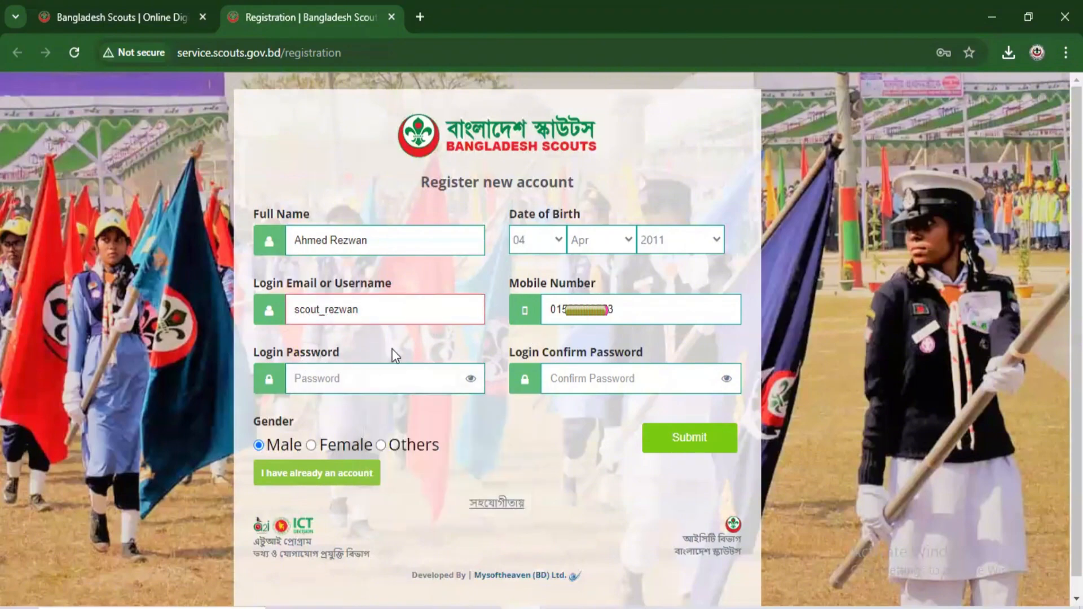
type("123456")
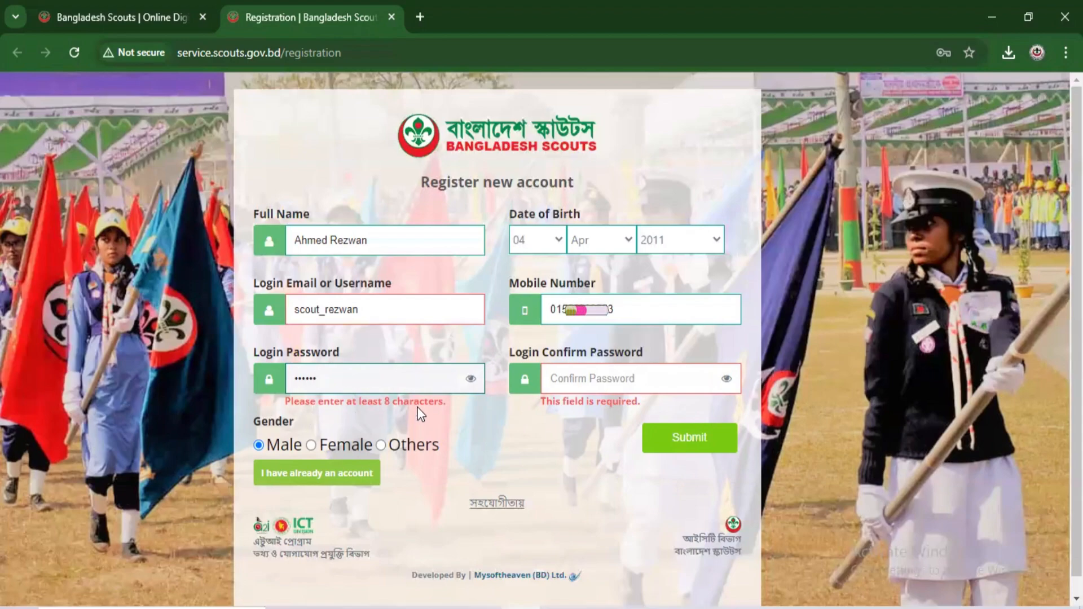
type("7890")
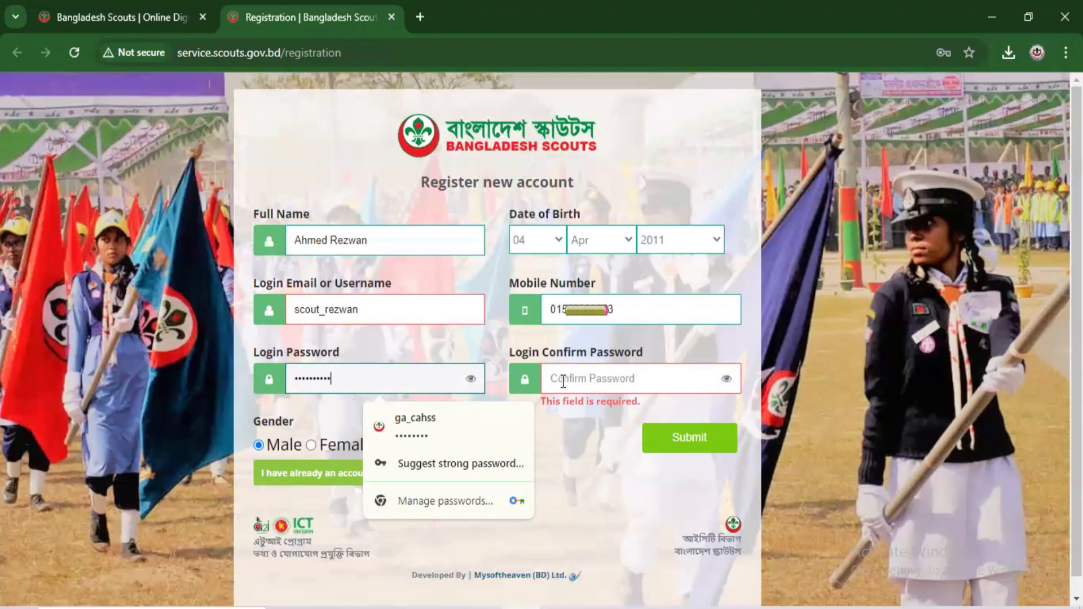
left_click(563, 380)
type("12345678")
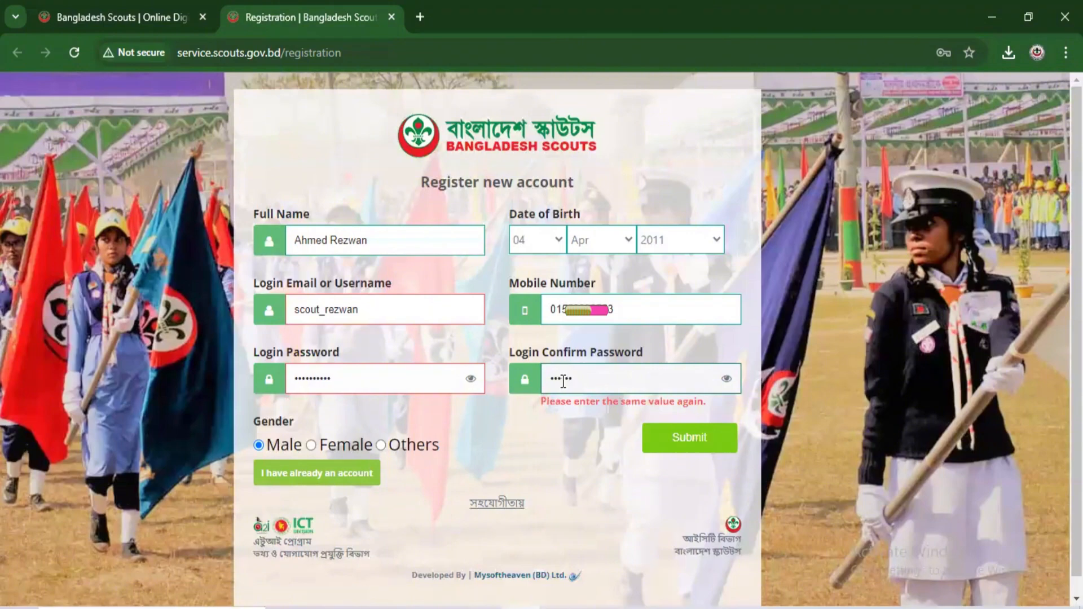
type("1")
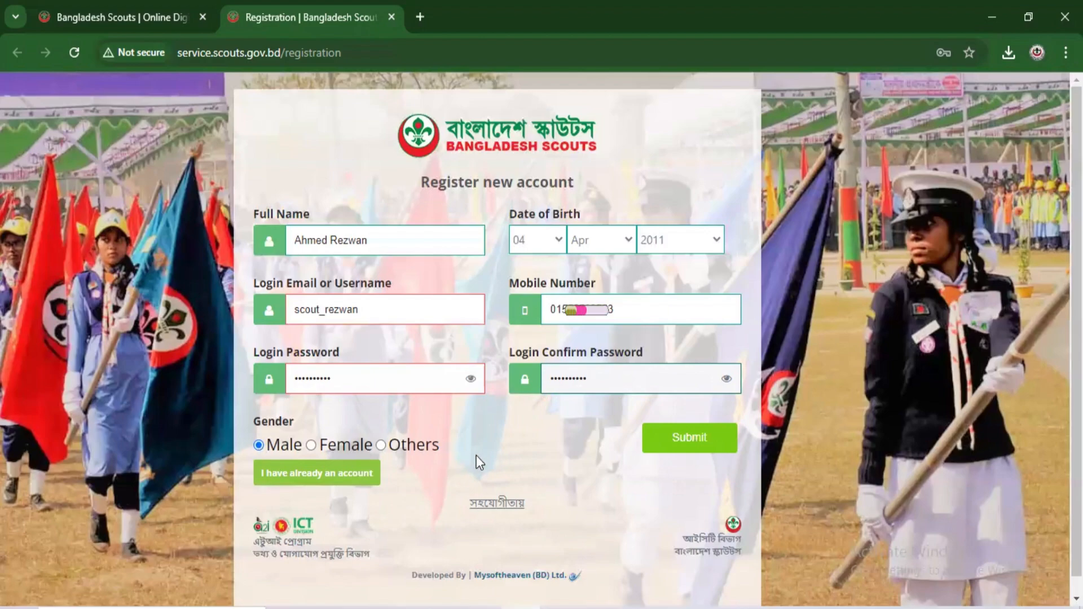
left_click(677, 442)
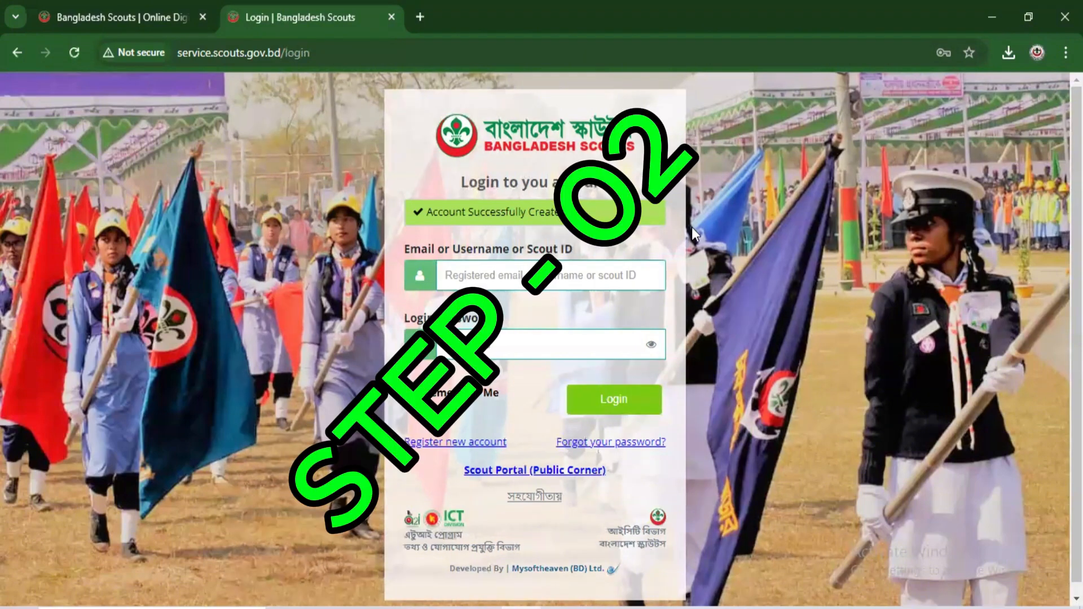
Step: Log in with the new account's saved credentials from the browser's autofill suggestions
left_click(571, 281)
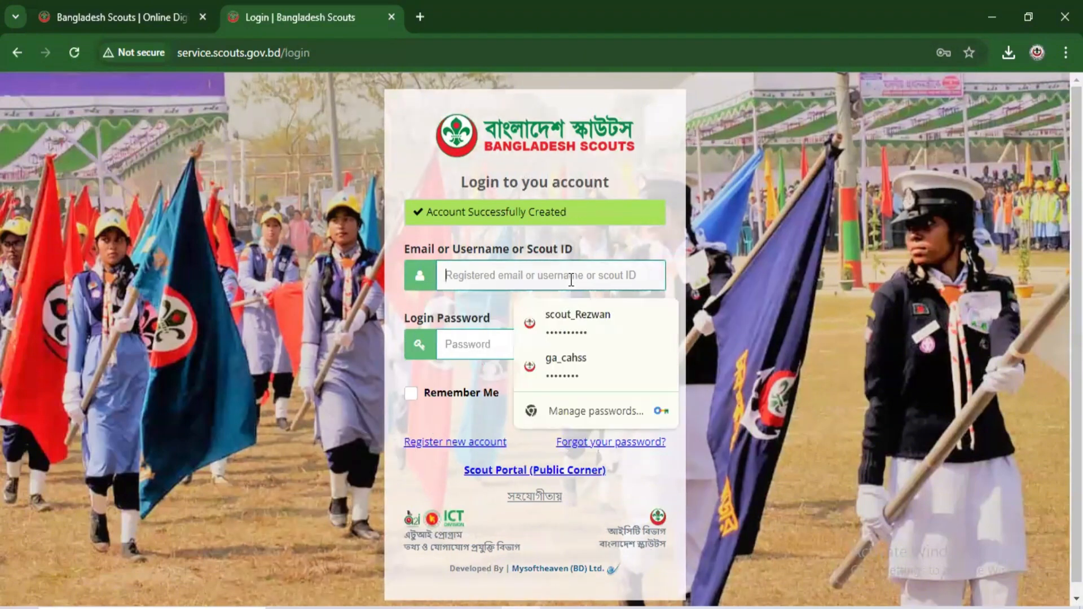
left_click(578, 321)
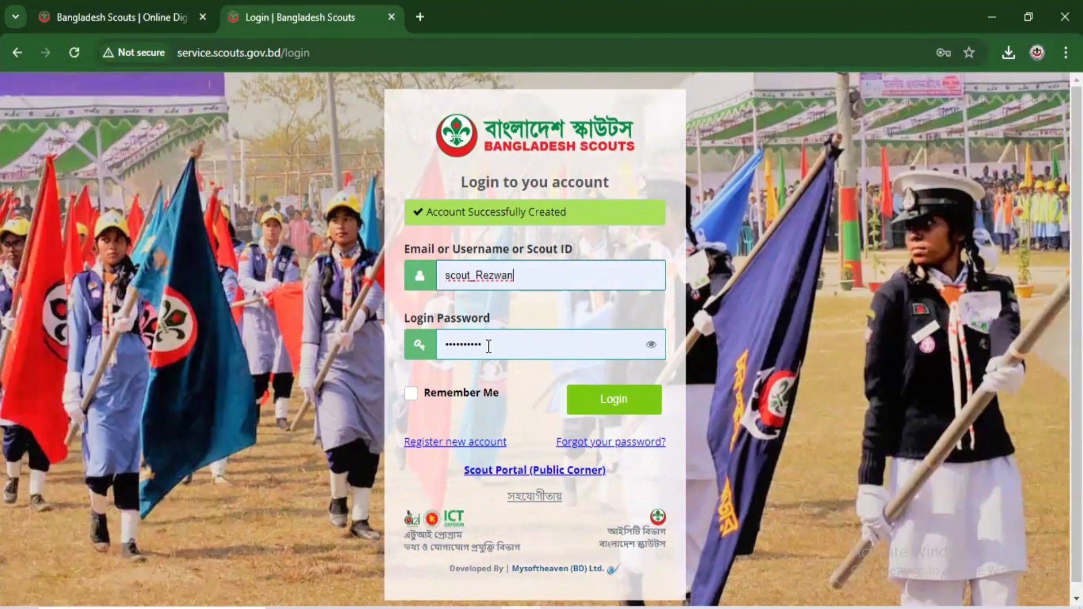
left_click(605, 404)
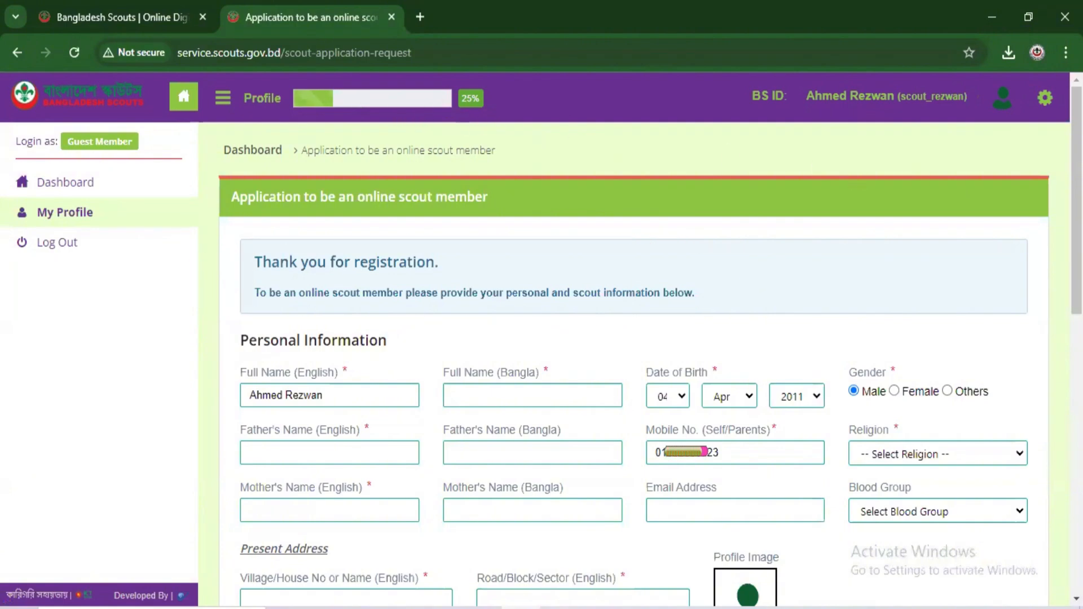
Step: Enter the applicant's Bangla name and the father's name in English and Bangla; set religion to Islam
scroll(632, 361, "down", 10)
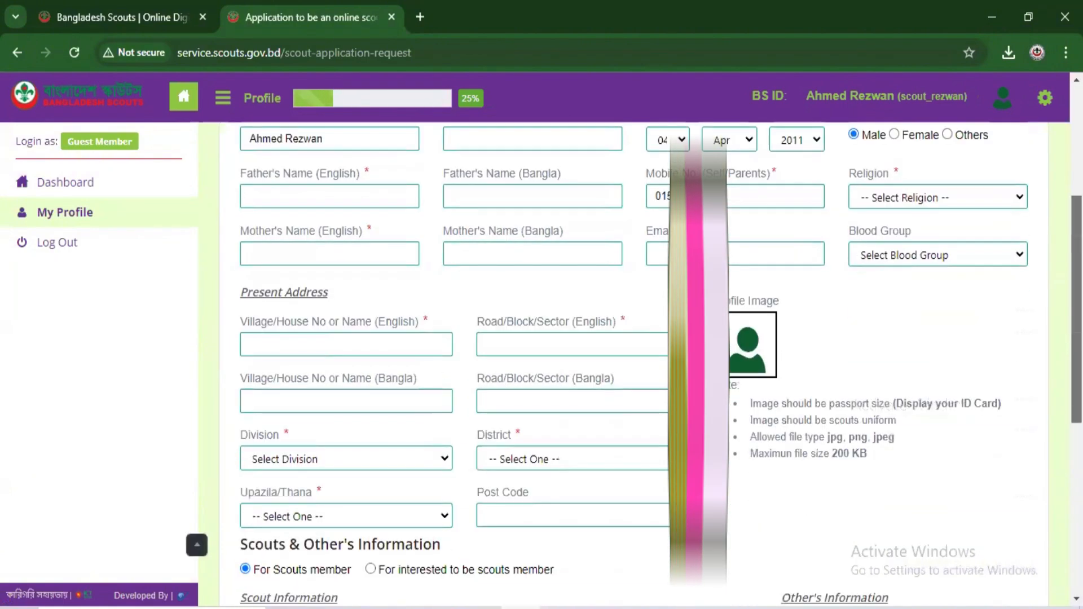
scroll(631, 361, "up", 10)
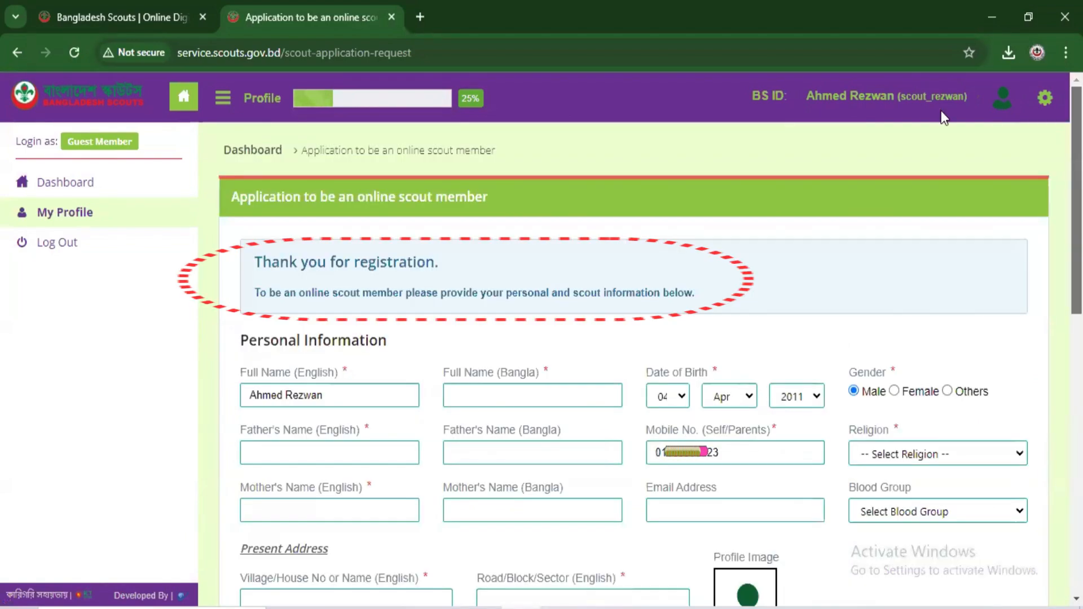
scroll(319, 184, "down", 3)
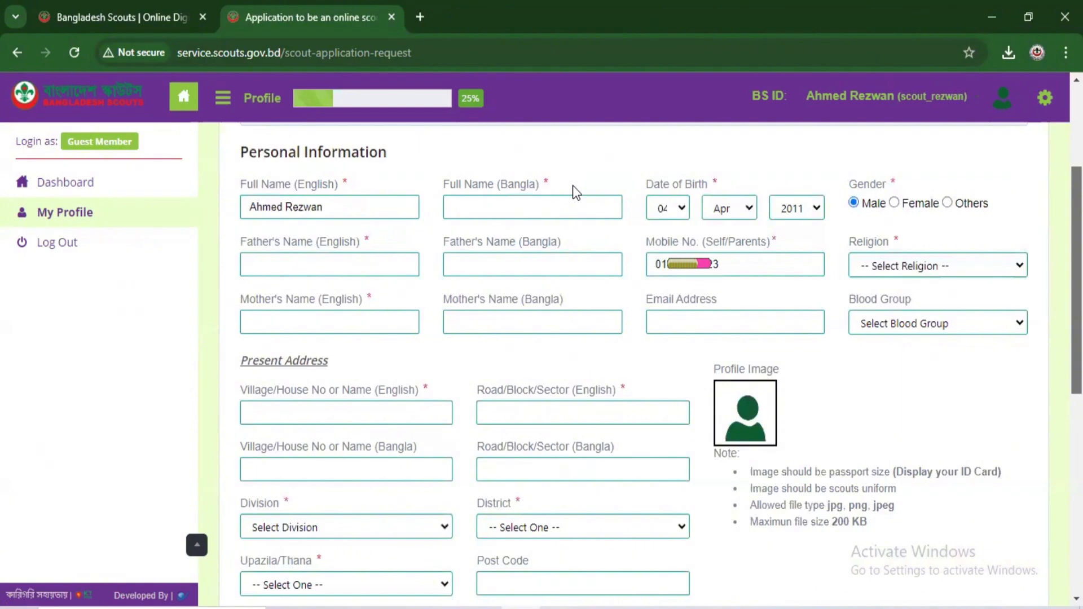
left_click(528, 208)
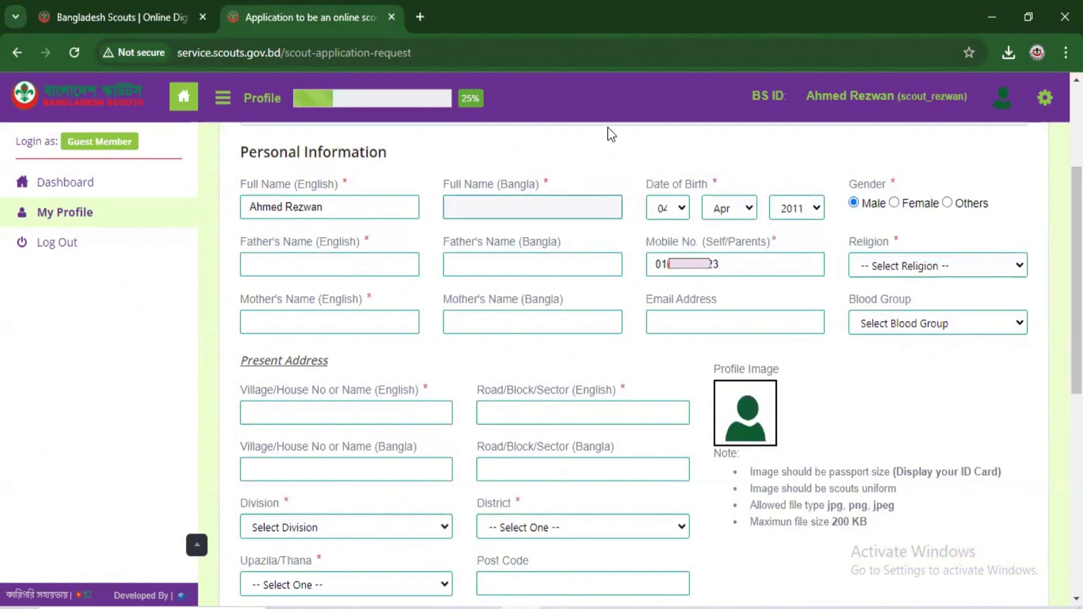
left_click(333, 262)
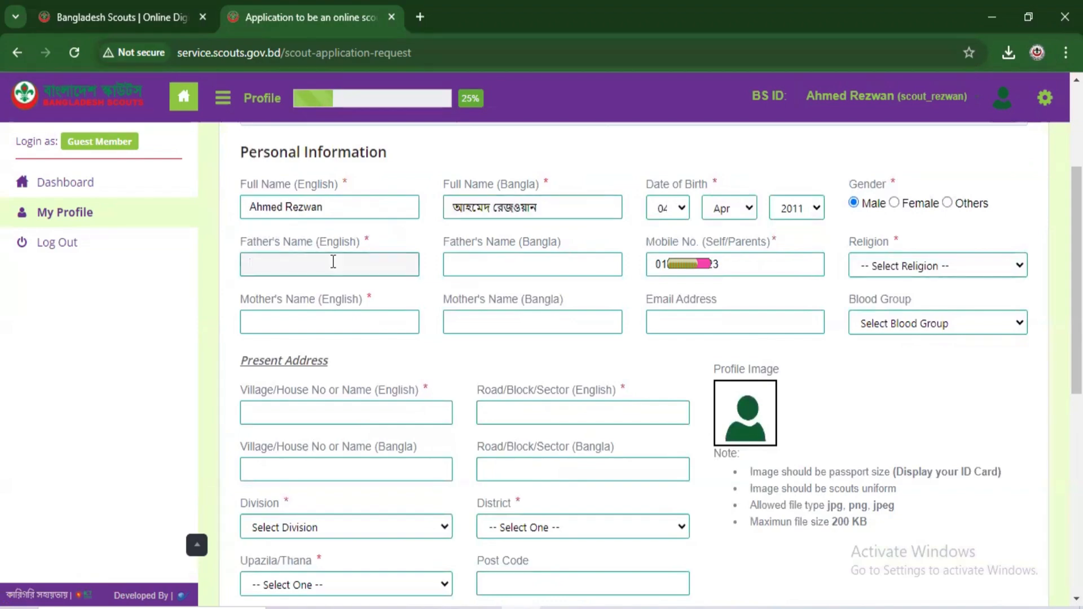
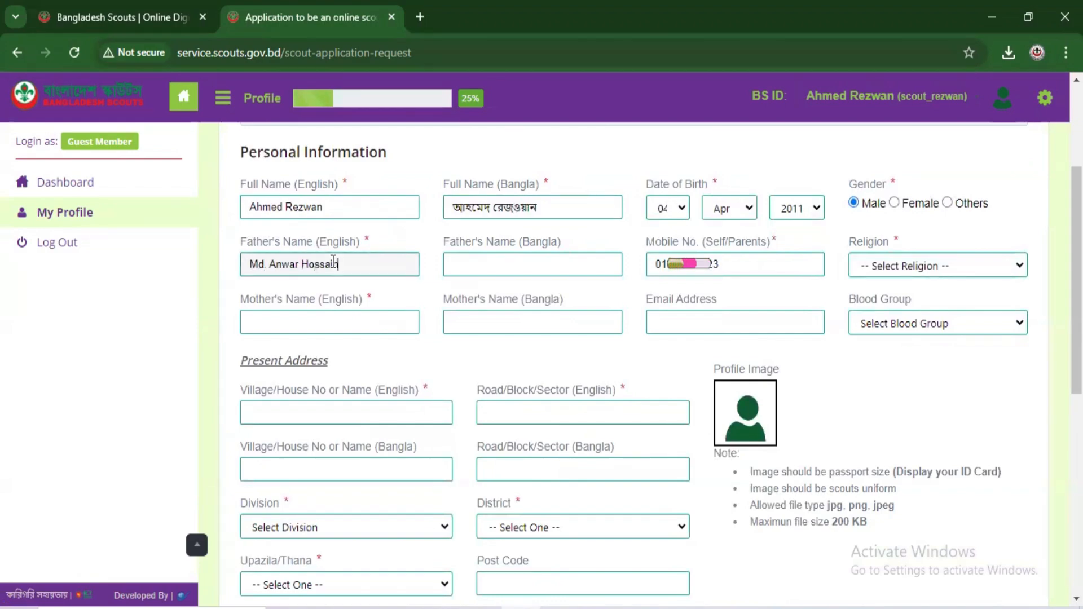
left_click(509, 262)
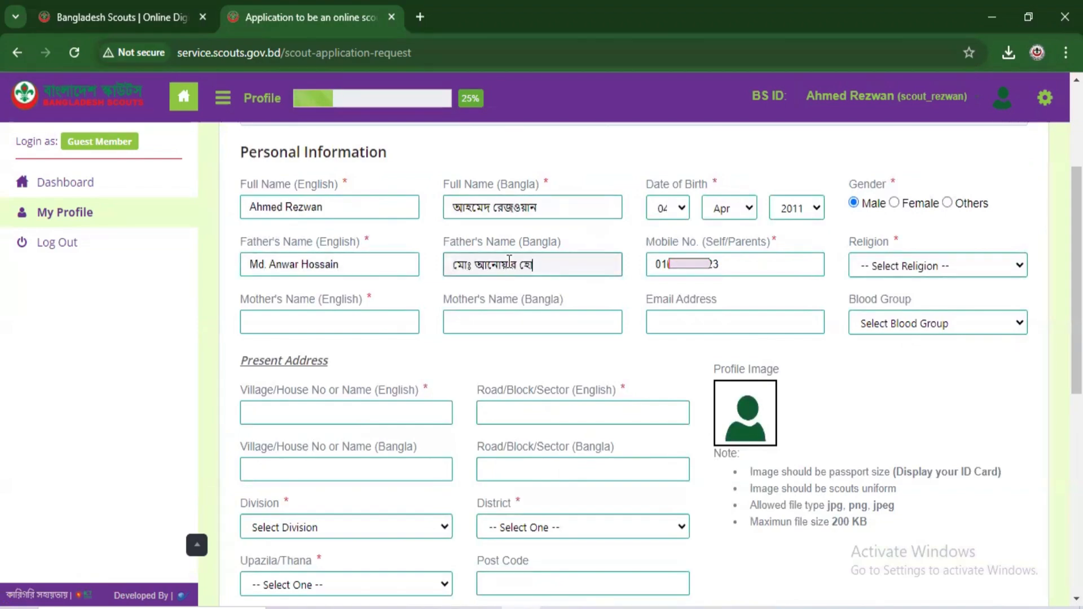
left_click(925, 267)
left_click(887, 309)
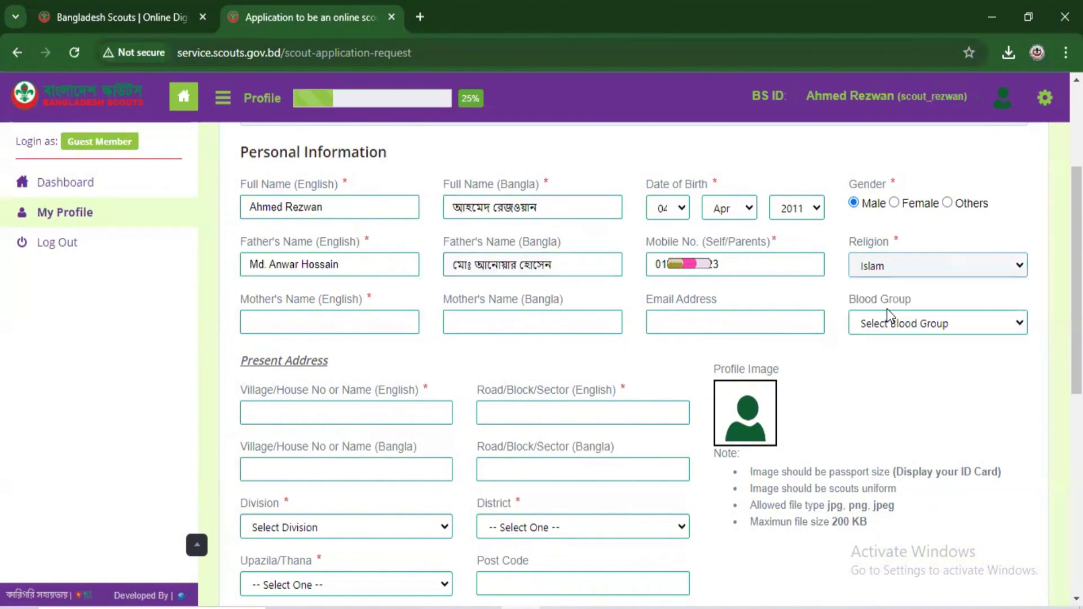
Step: Enter the mother's name in English and Bangla and set the blood group to O+
left_click(365, 317)
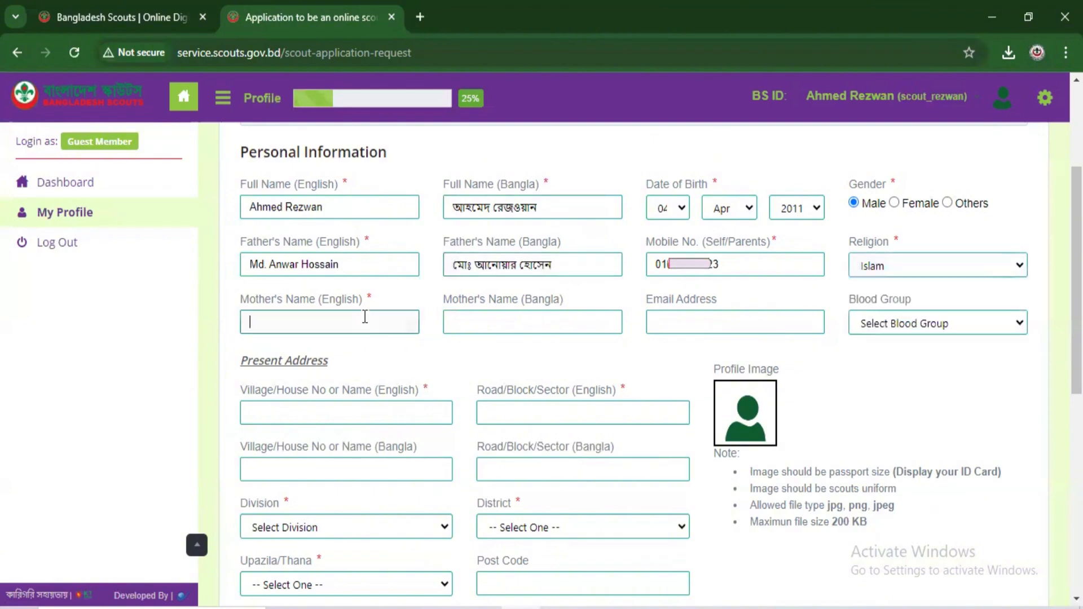
left_click(519, 317)
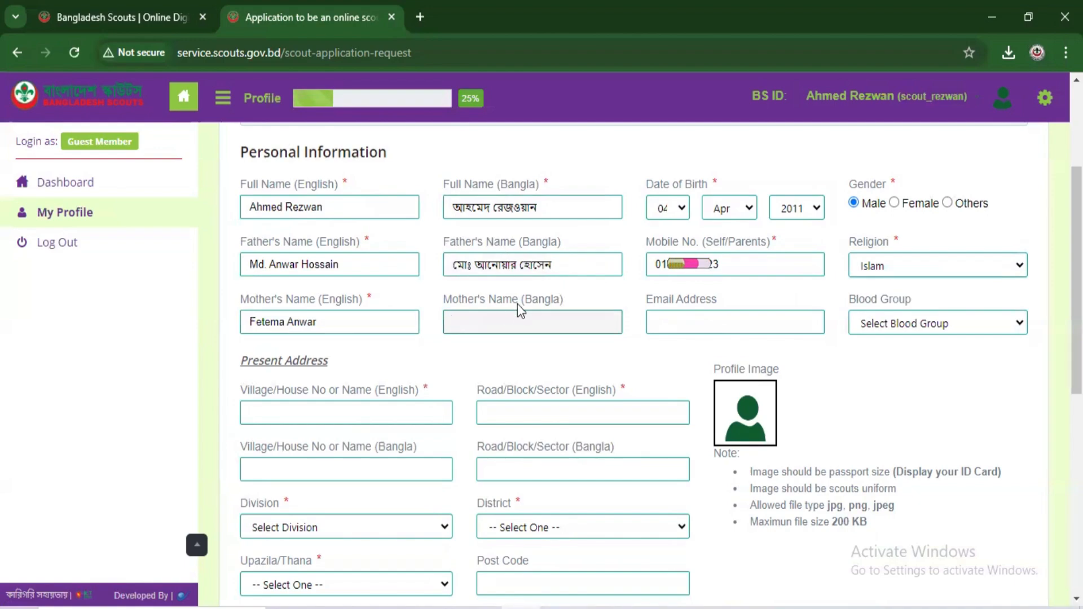
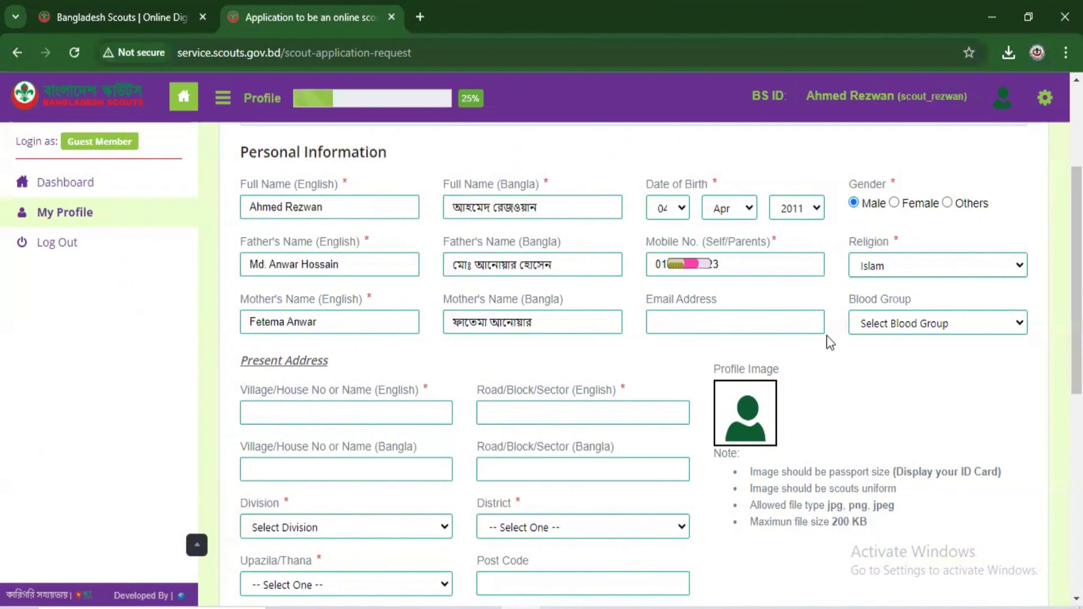
left_click(939, 329)
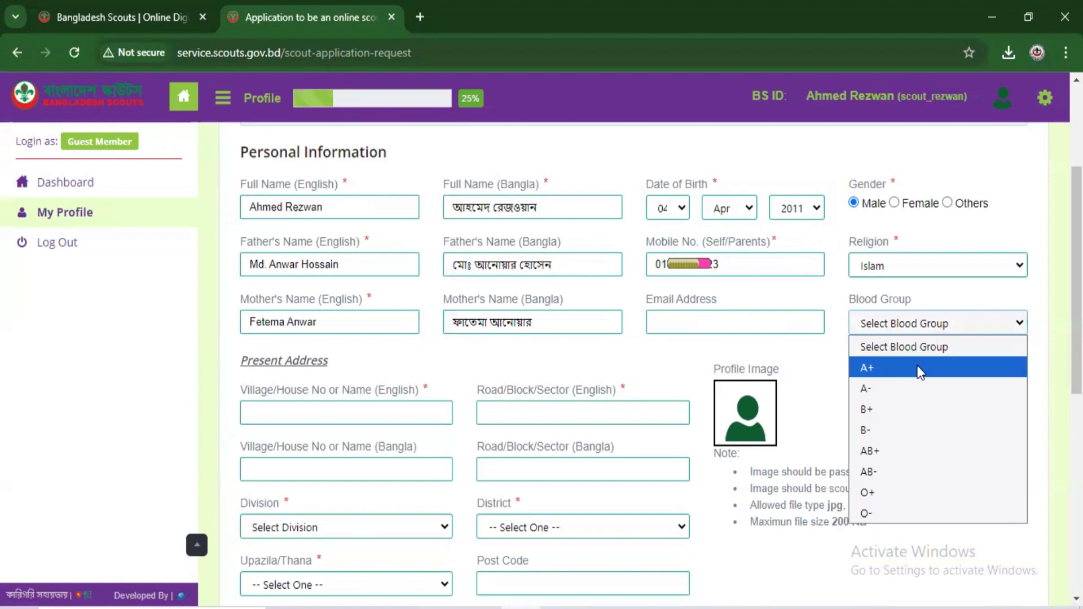
left_click(873, 492)
Step: Fill in the present address's house/village and road/sector fields
scroll(861, 377, "down", 3)
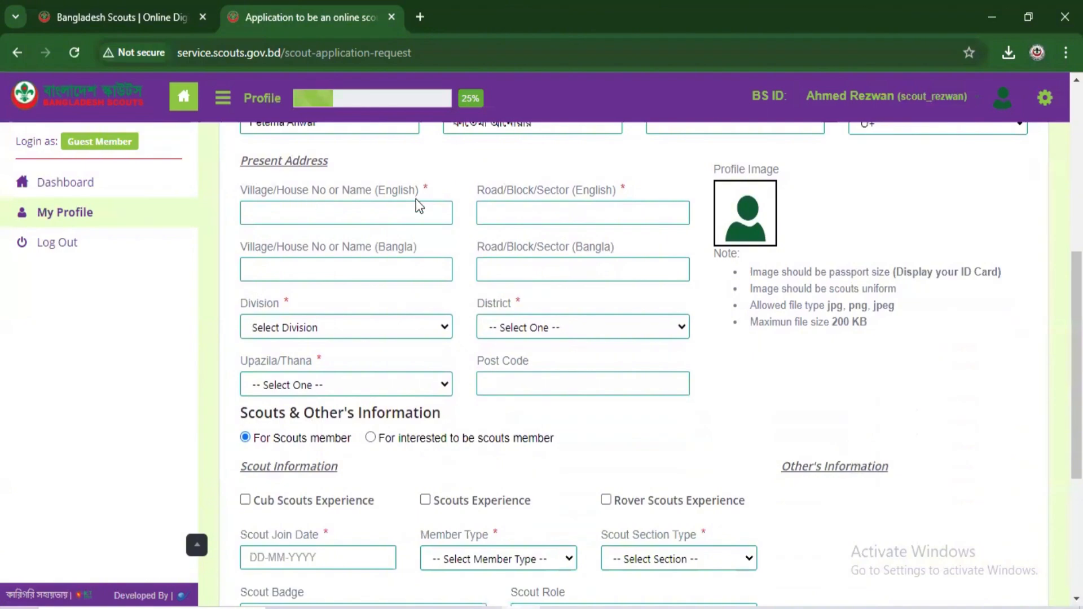
left_click(358, 220)
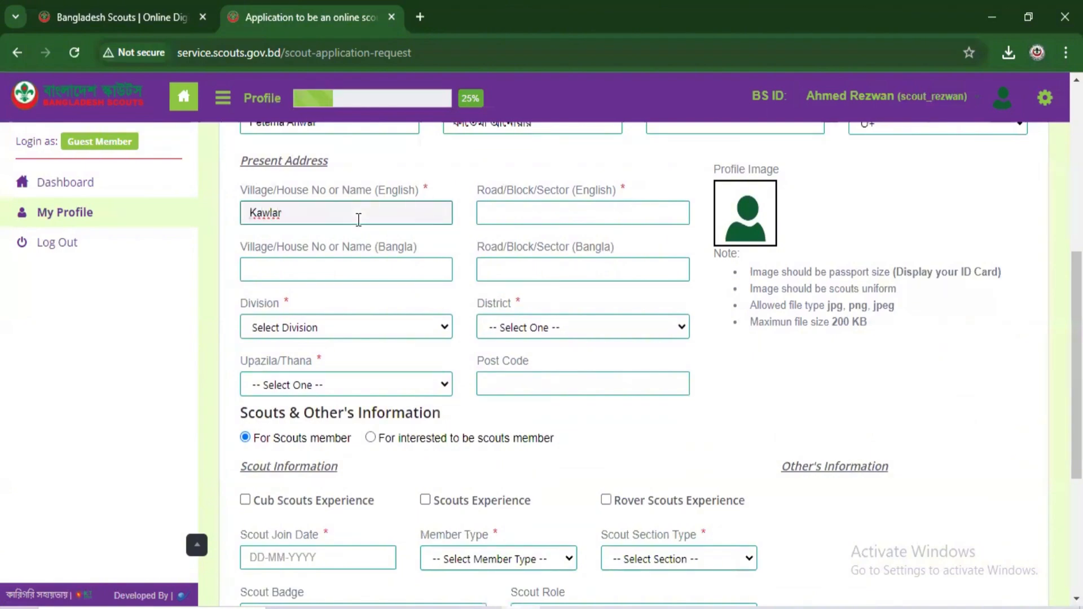
left_click(522, 219)
left_click(250, 213)
left_click(271, 269)
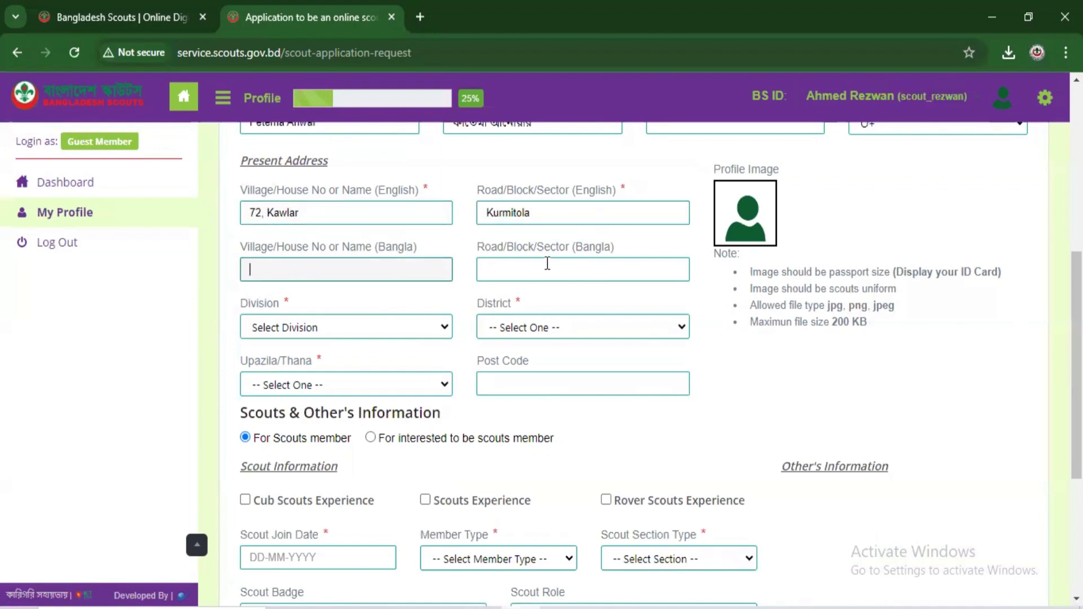
Step: Choose Dhaka as division and district and select the scout's upazila/thana
left_click(327, 333)
left_click(302, 378)
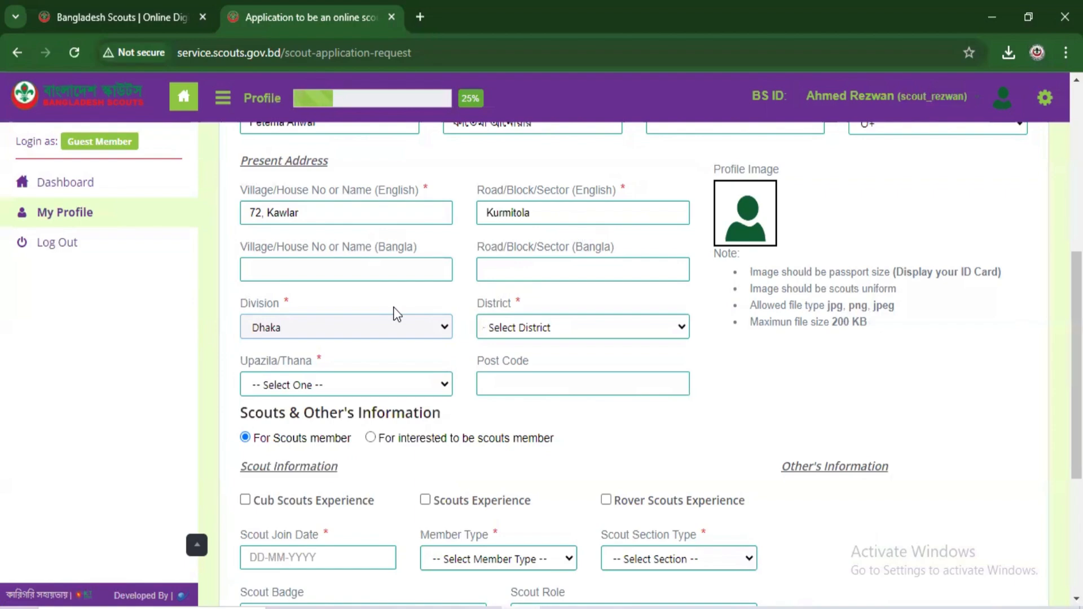
left_click(566, 326)
key("Down")
key("Return")
scroll(464, 264, "down", 2)
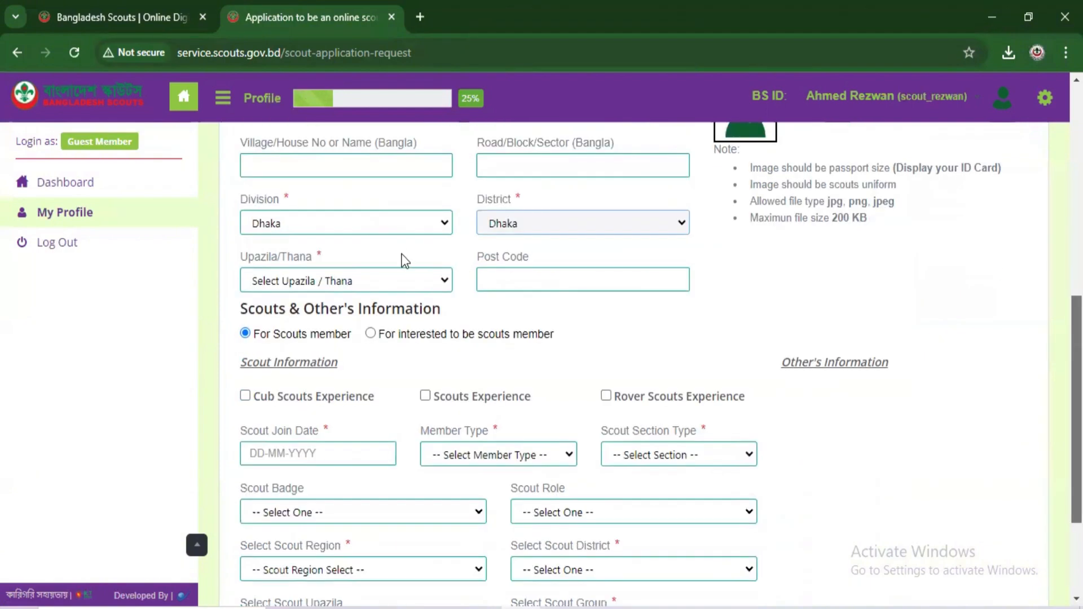
left_click(370, 280)
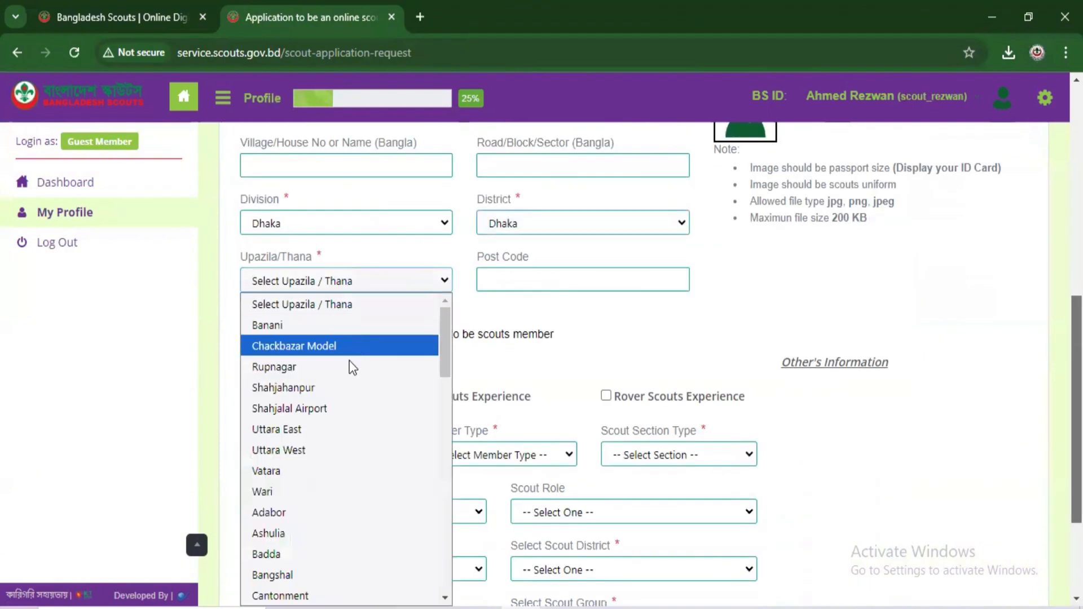
left_click(338, 406)
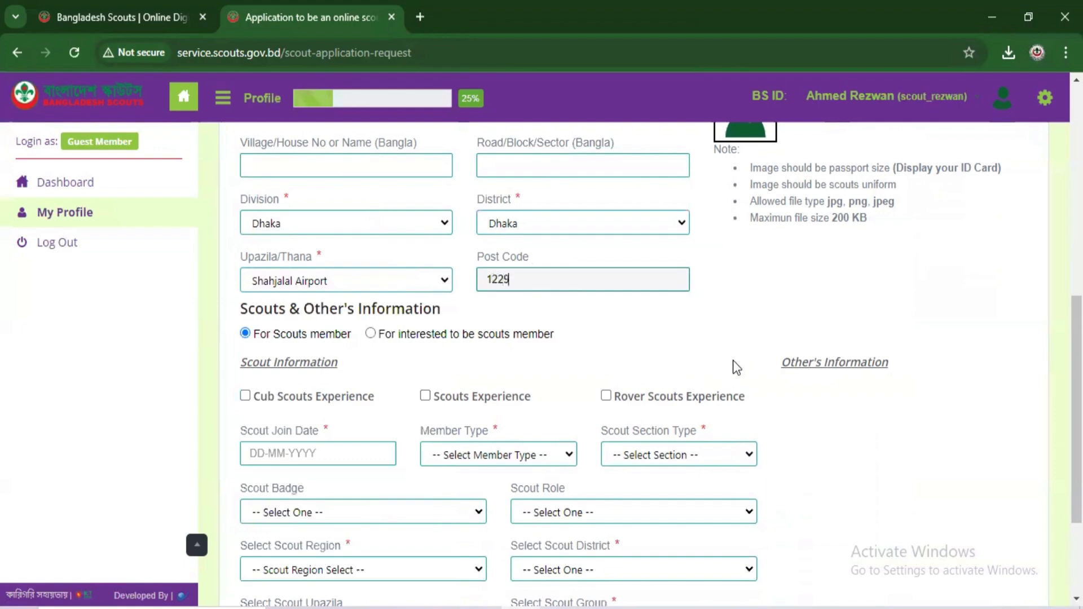
scroll(717, 341, "down", 2)
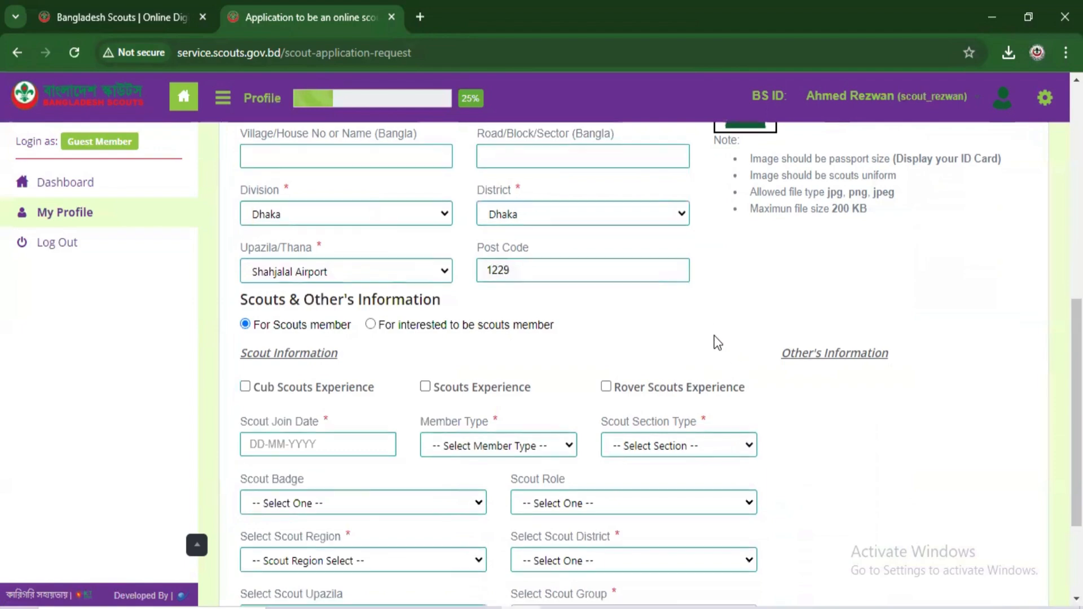
scroll(672, 235, "up", 8)
scroll(672, 235, "down", 6)
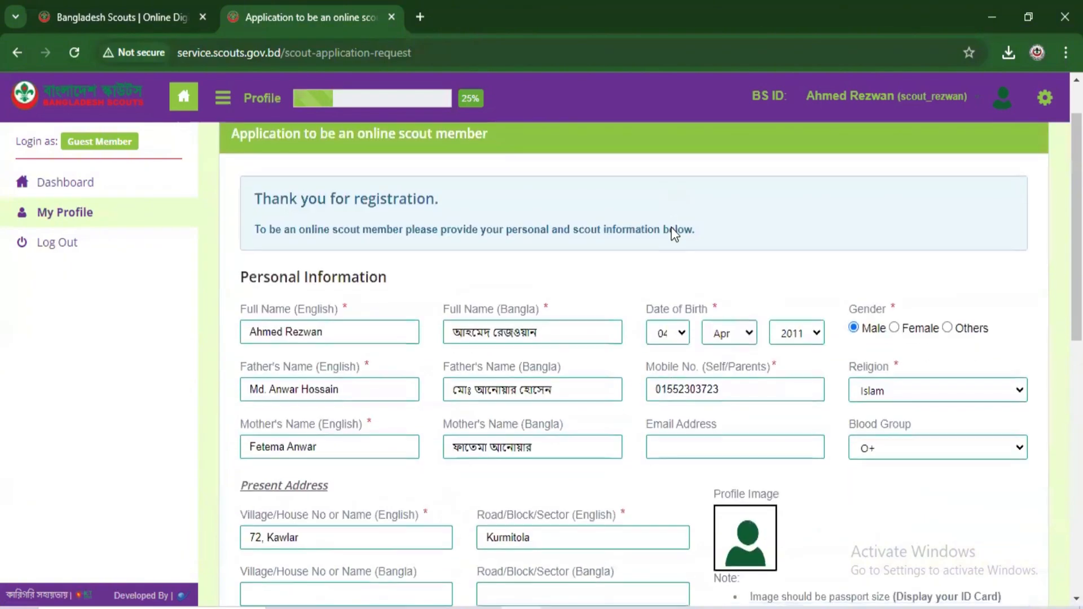
scroll(675, 233, "up", 2)
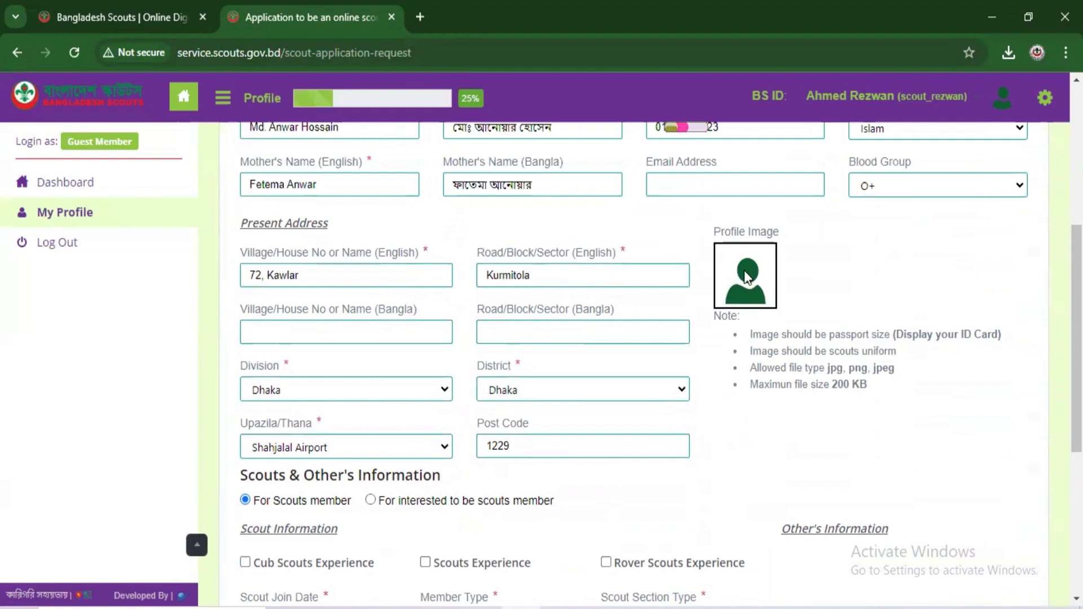
Step: Load 786759.png in Change Picture, adjust the crop area, and save it as the profile image
left_click_drag(772, 351, 746, 238)
scroll(747, 239, "down", 1)
left_click(747, 238)
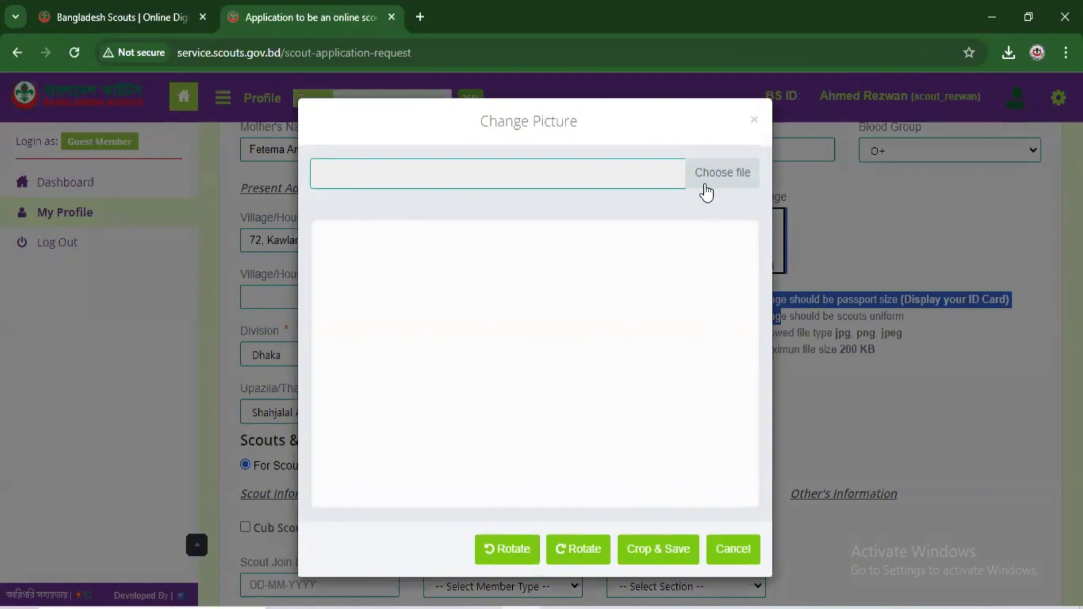
left_click(708, 180)
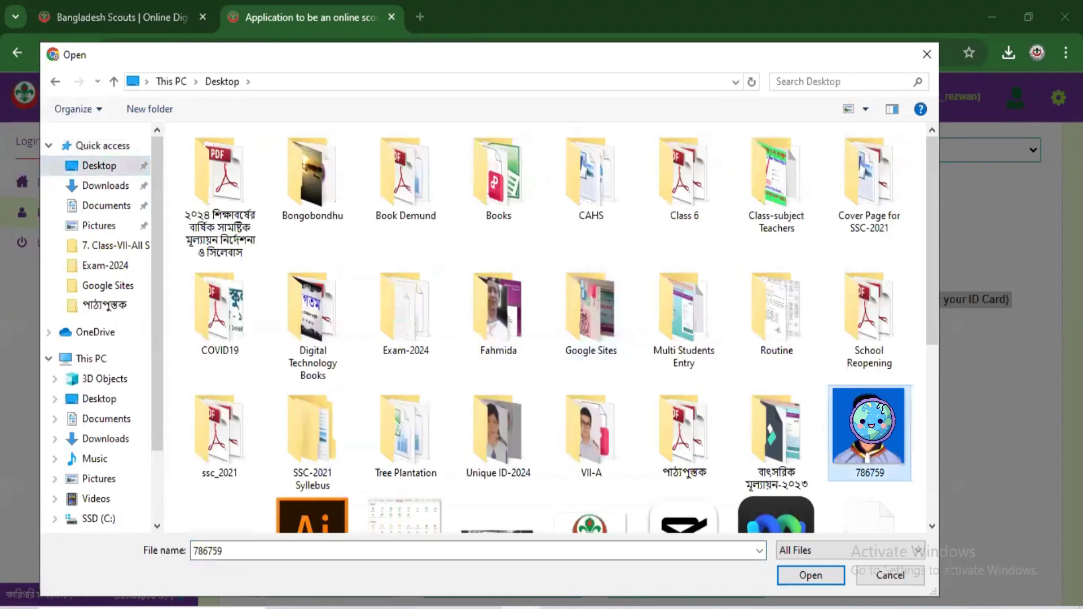
left_click(816, 572)
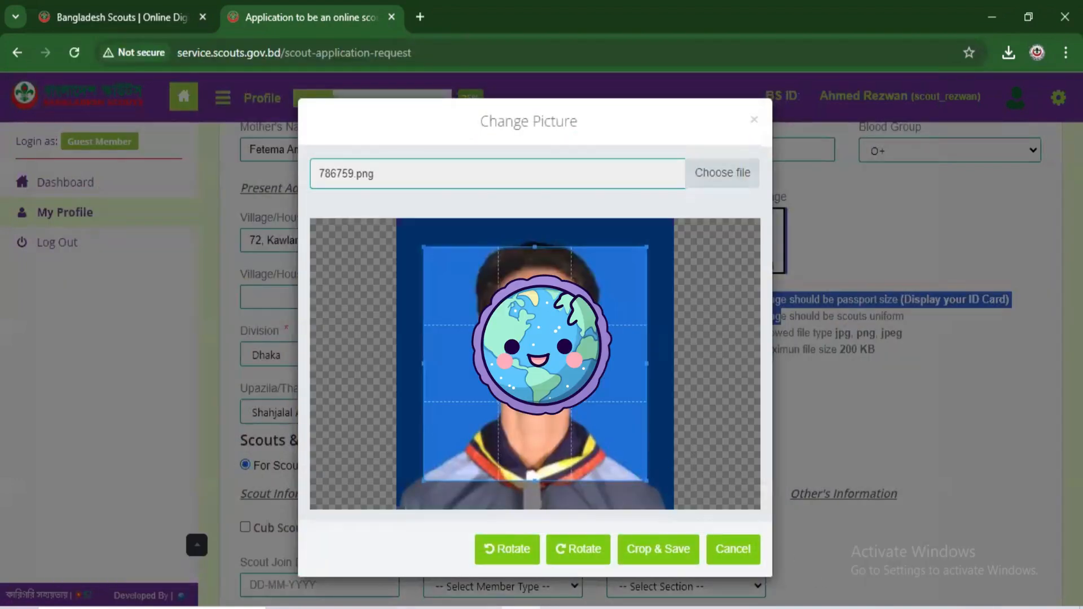
left_click_drag(646, 469, 667, 516)
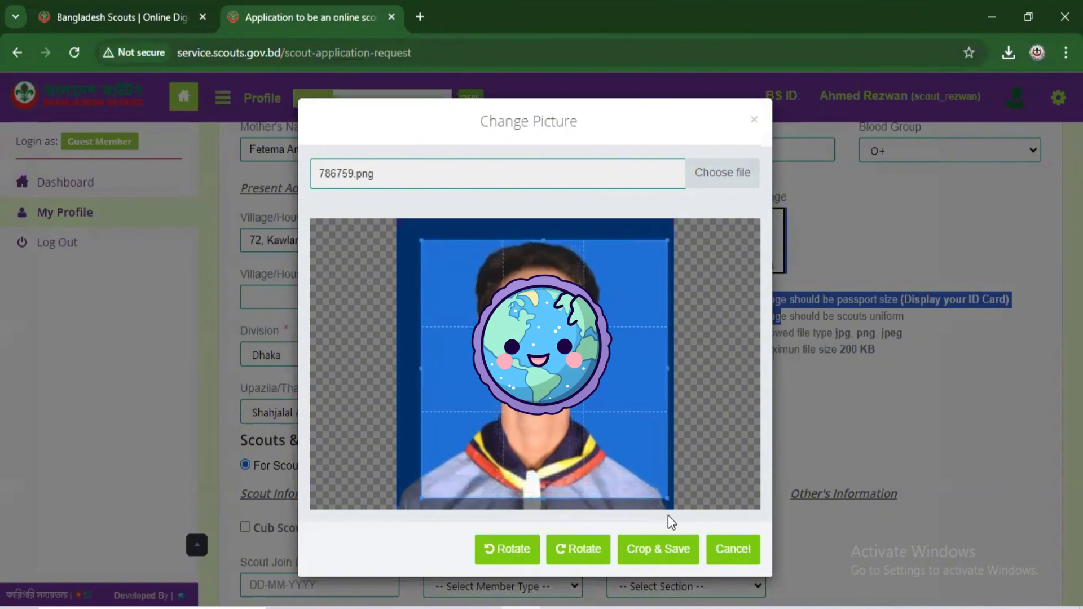
left_click(668, 554)
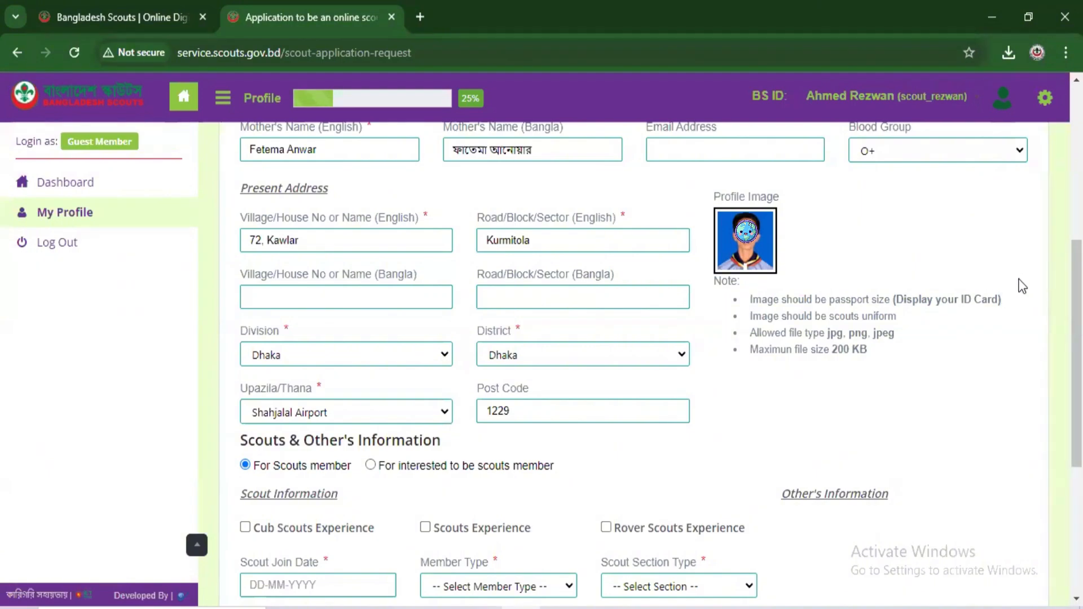
Step: Tick Scouts Experience, leaving Cub and Rover Scouts Experience unticked
scroll(397, 358, "down", 4)
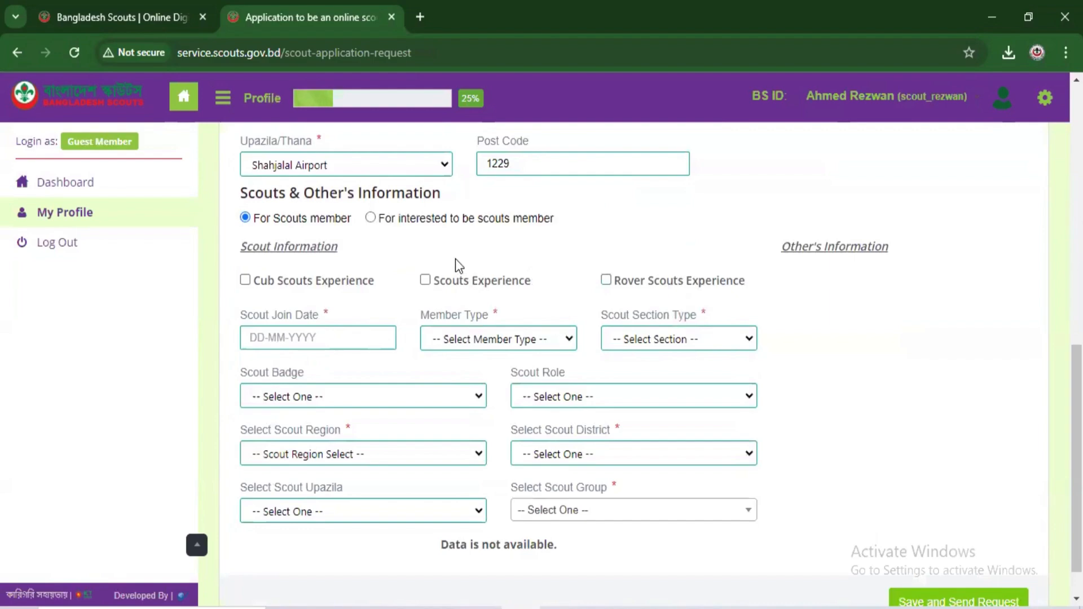
left_click(426, 280)
left_click(608, 282)
left_click(246, 281)
left_click(246, 280)
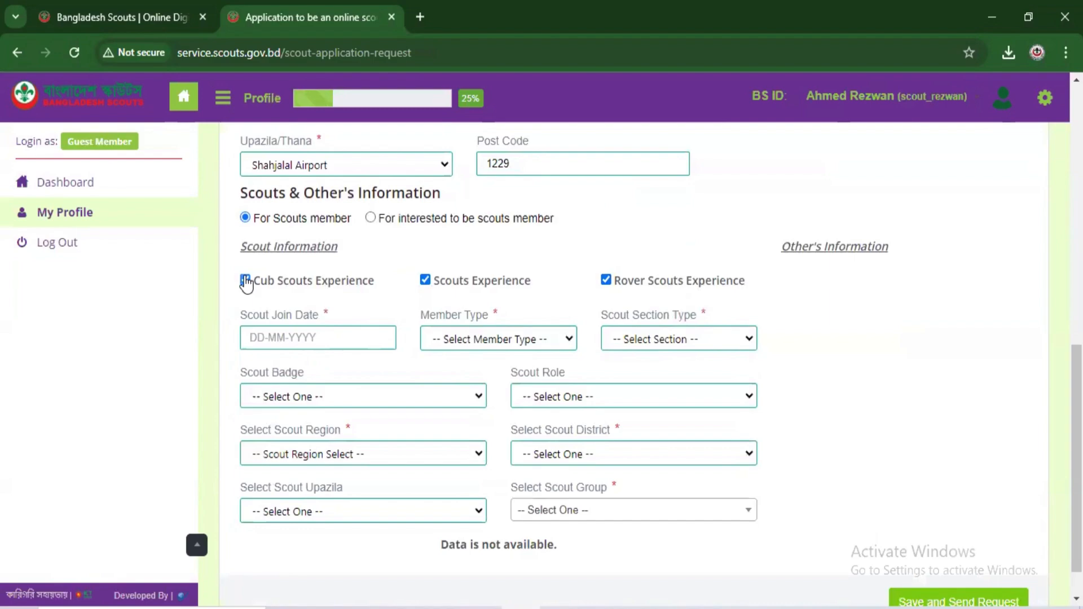
left_click(606, 281)
scroll(492, 249, "down", 1)
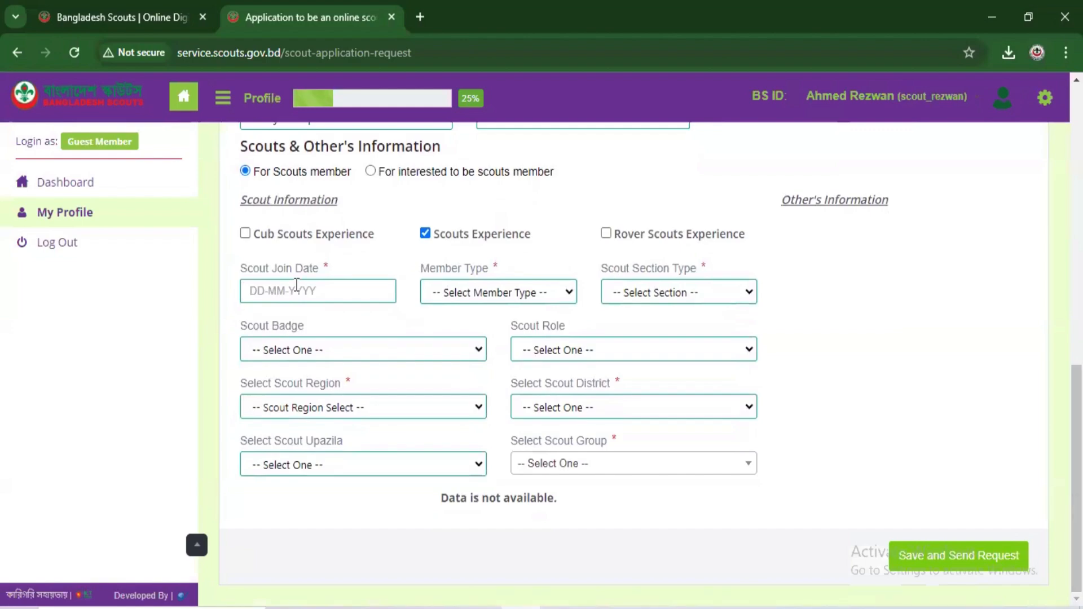
Step: Set the Scout Join Date to 10-01-2024 in the calendar picker
left_click(261, 291)
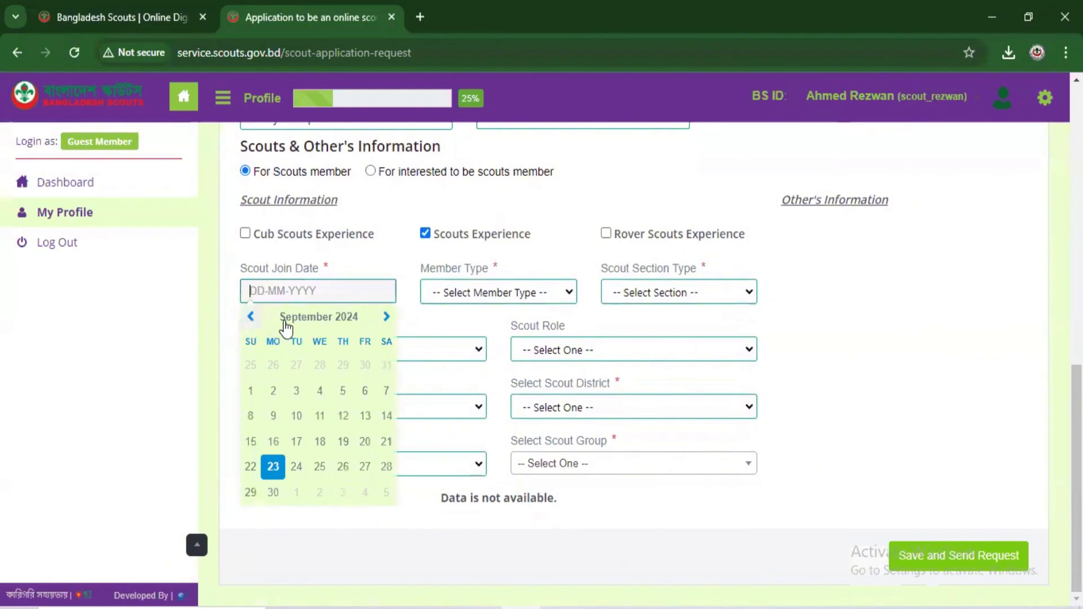
left_click(289, 324)
left_click(262, 366)
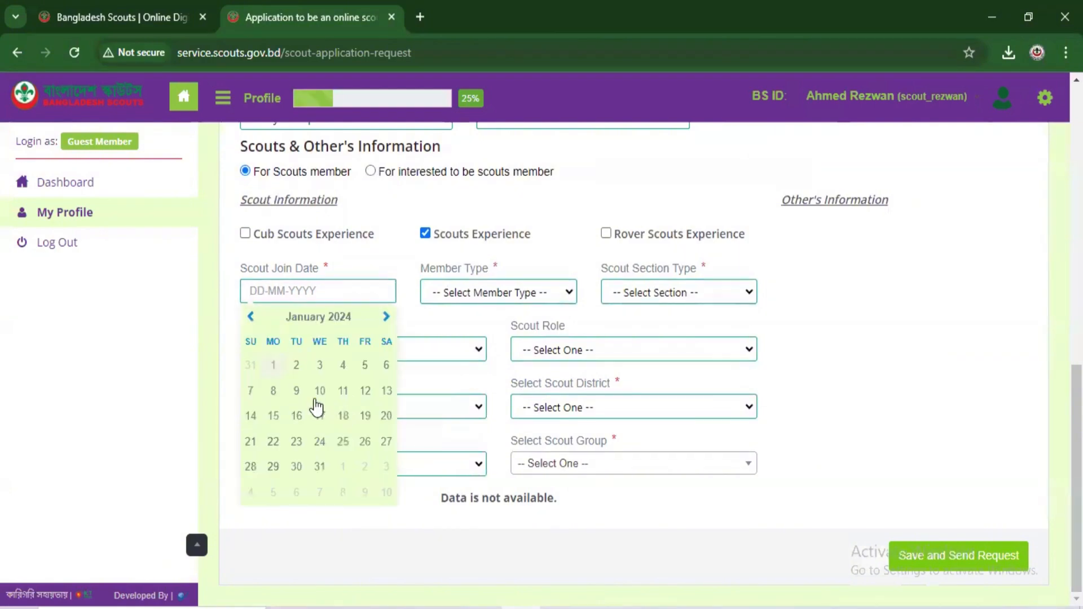
left_click(320, 392)
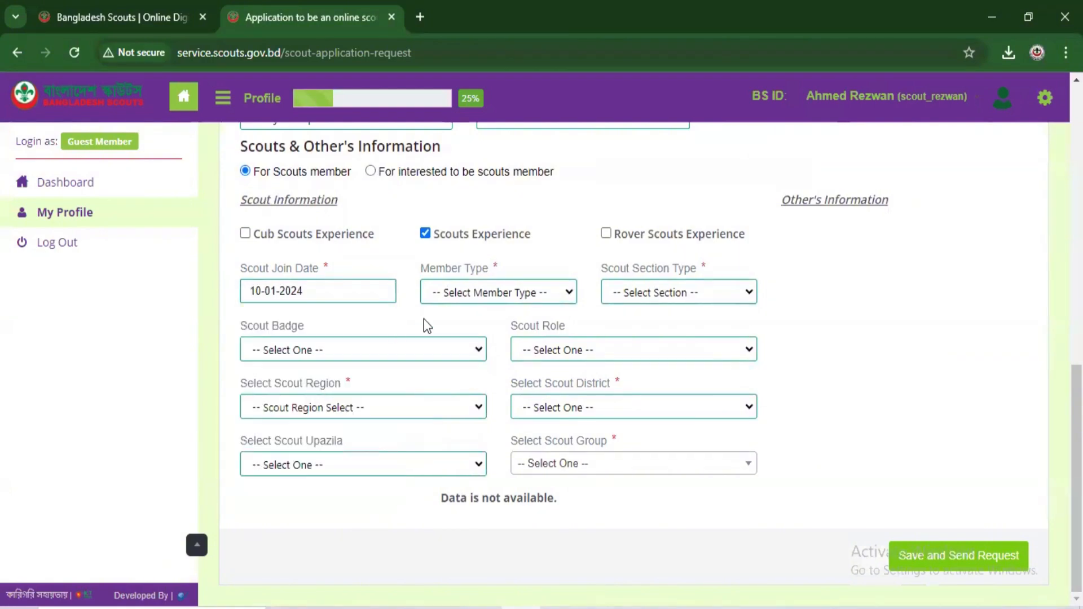
Step: Choose Scout for both Member Type and Section Type
left_click(484, 293)
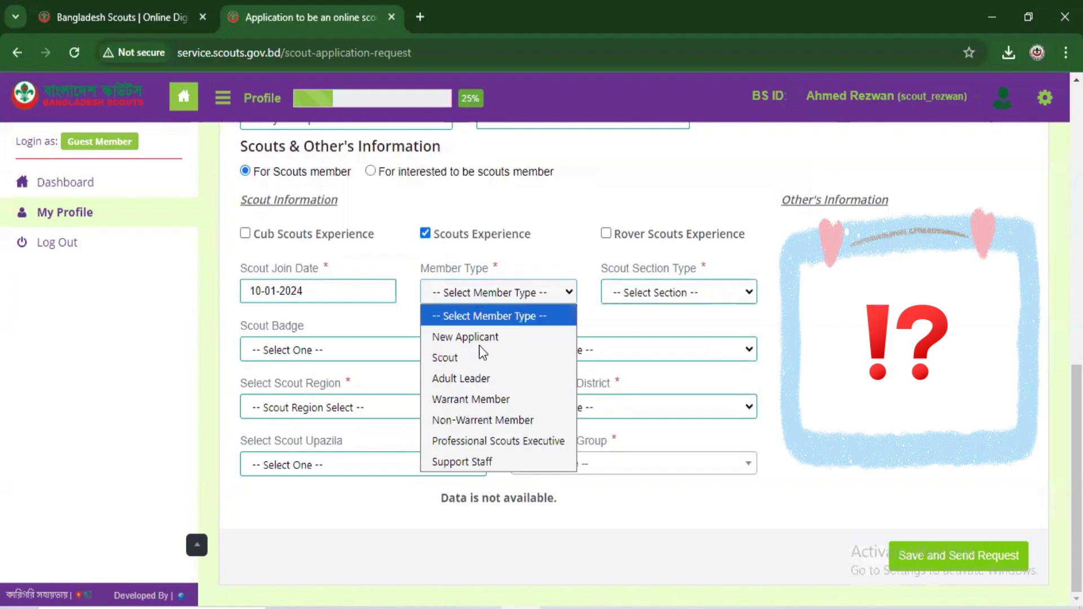
left_click(461, 360)
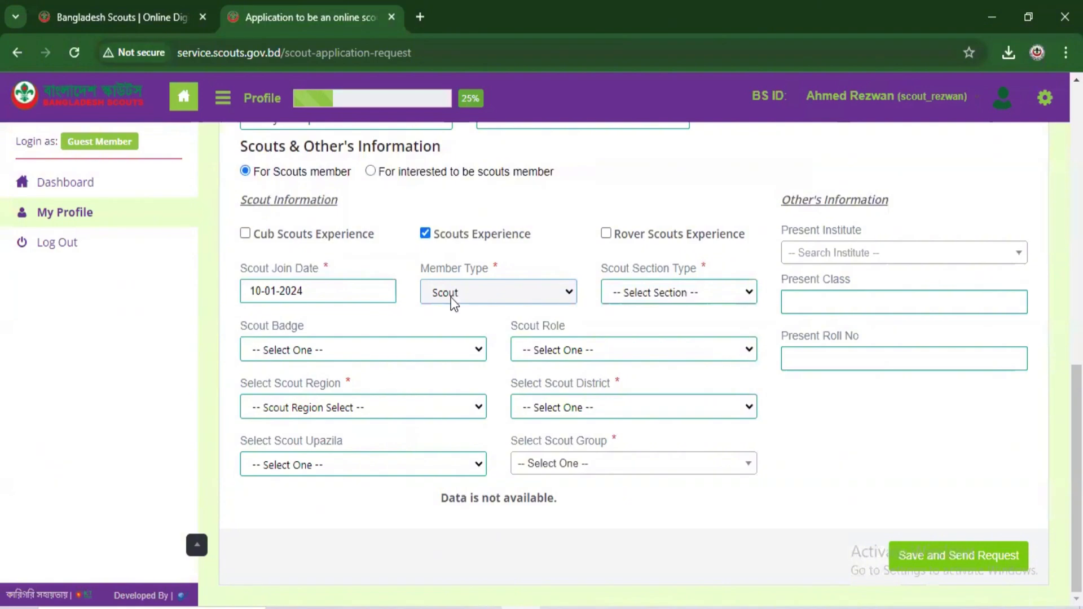
left_click(452, 296)
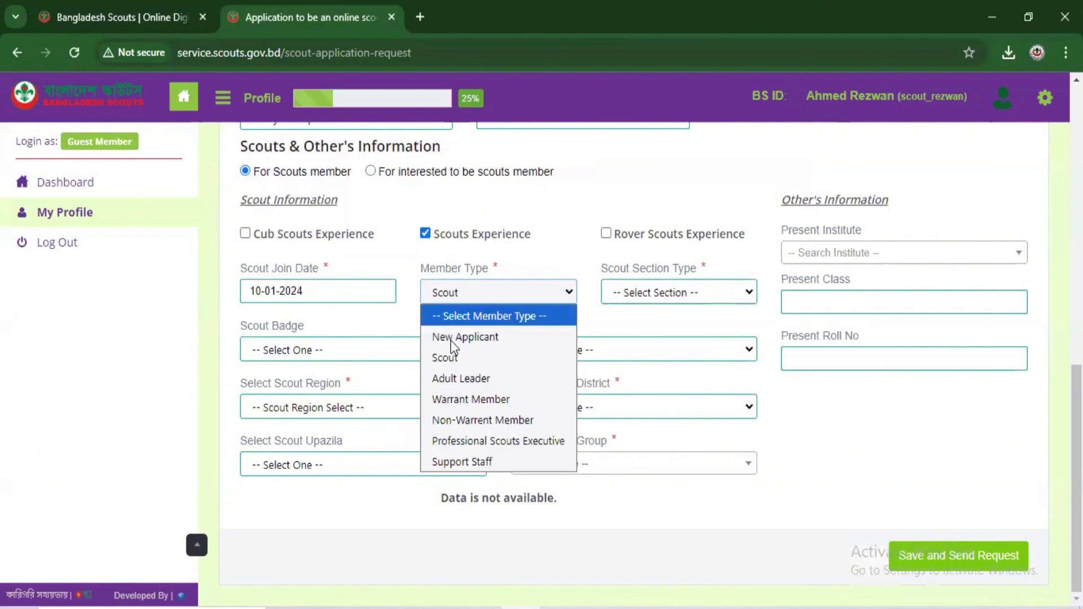
left_click(448, 299)
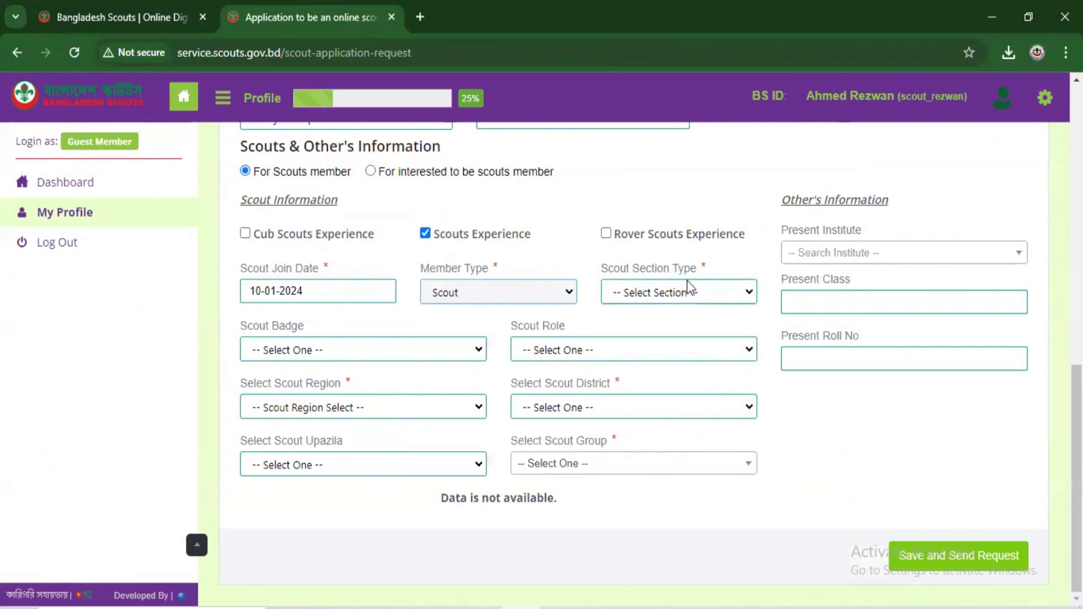
left_click(676, 293)
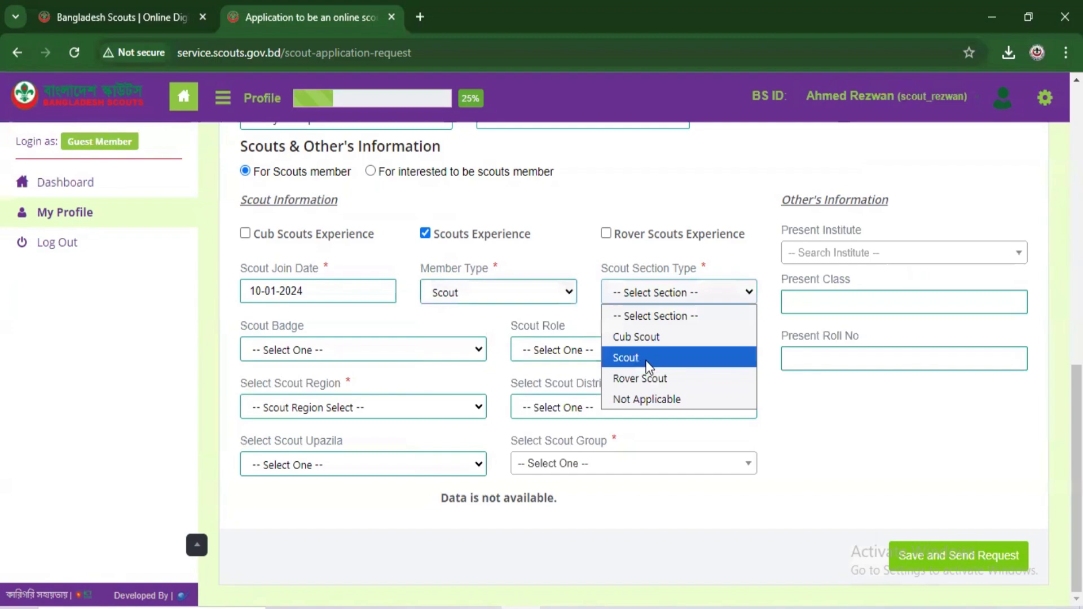
left_click(649, 361)
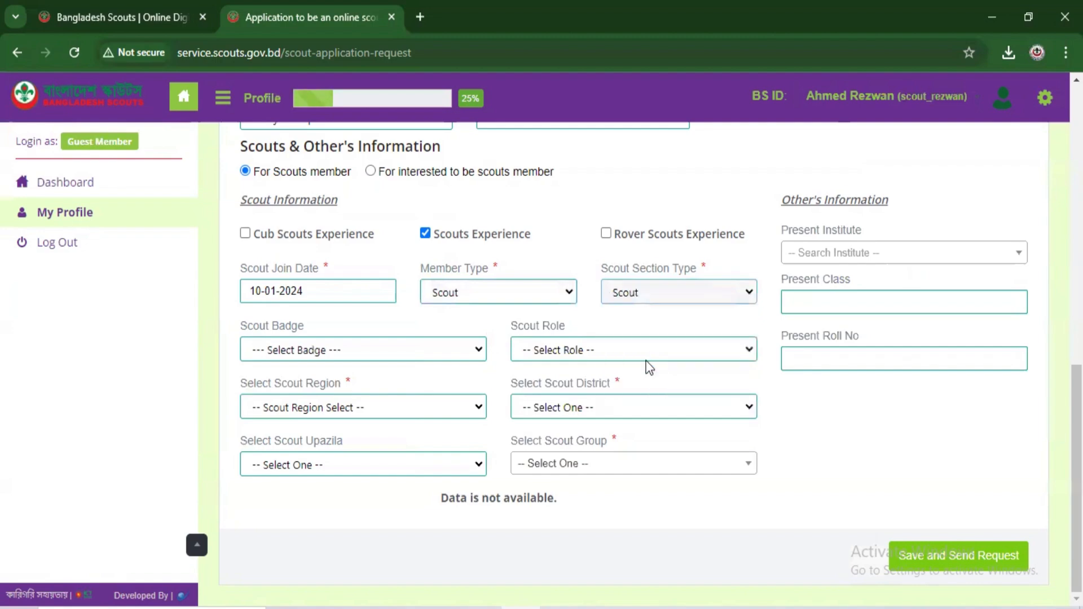
Step: Select the badge সদস্য ব্যাজ and the role স্কাউট সদস্য
left_click(294, 352)
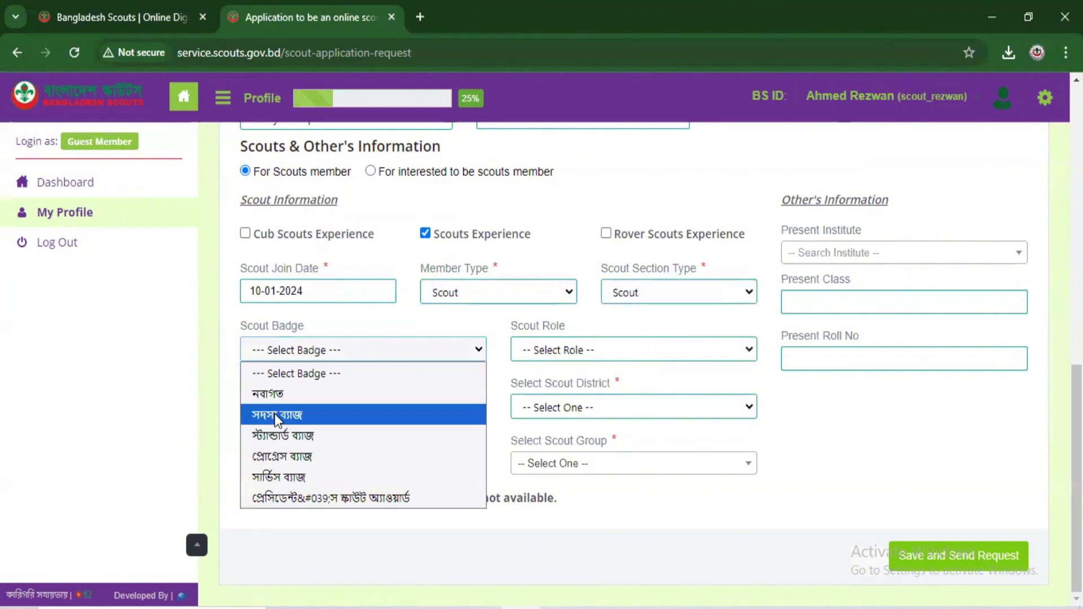
left_click(277, 417)
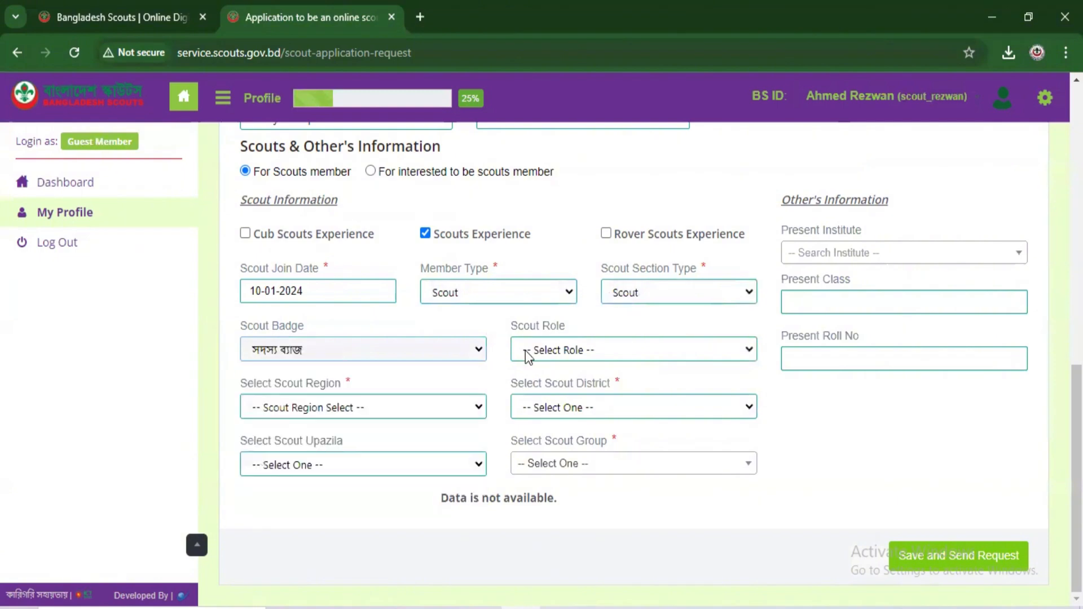
left_click(526, 351)
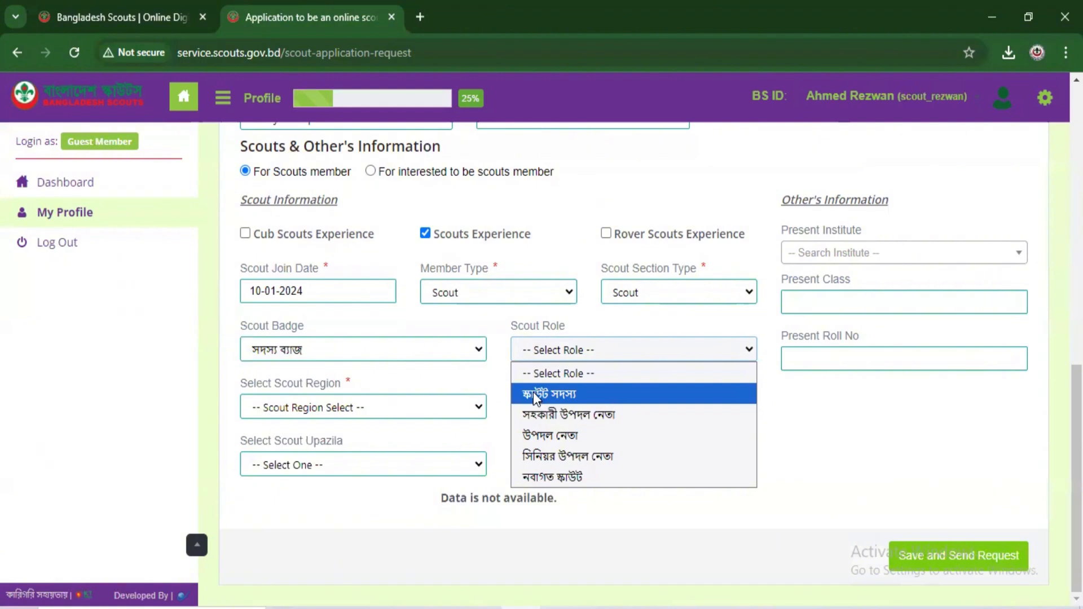
left_click(533, 391)
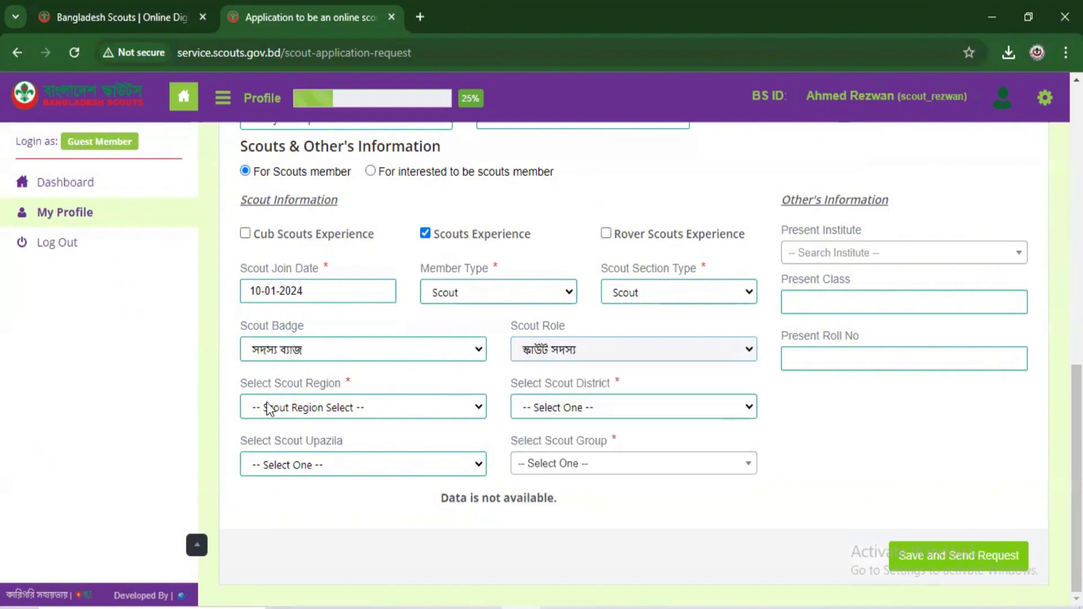
Step: Set Scout Region to Bangladesh Scouts, Dhaka Region and Scout District to Dhaka Metropolitan
left_click(337, 410)
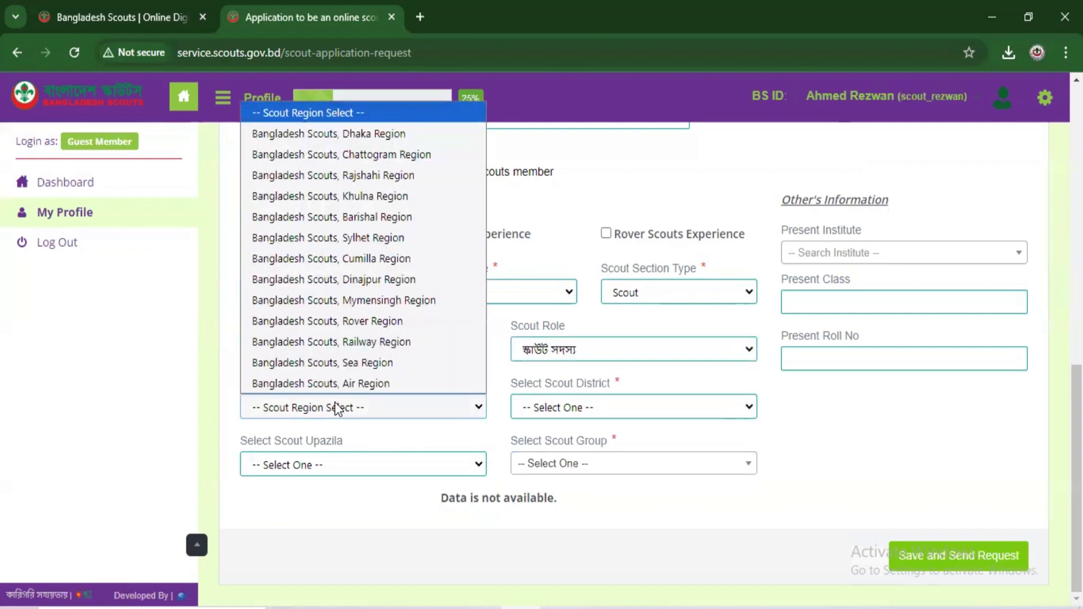
left_click(339, 137)
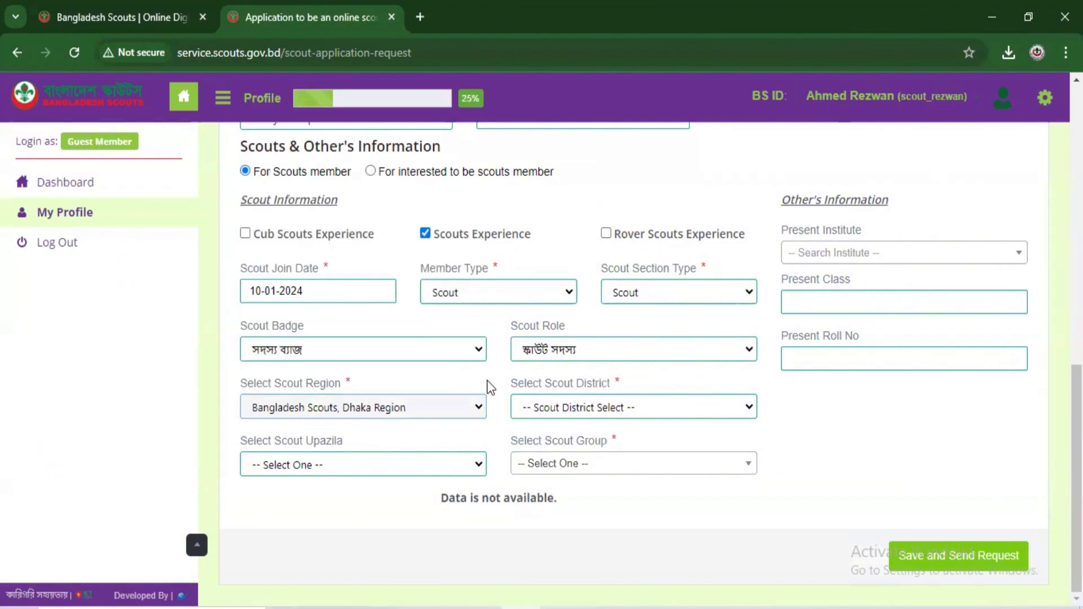
left_click(536, 407)
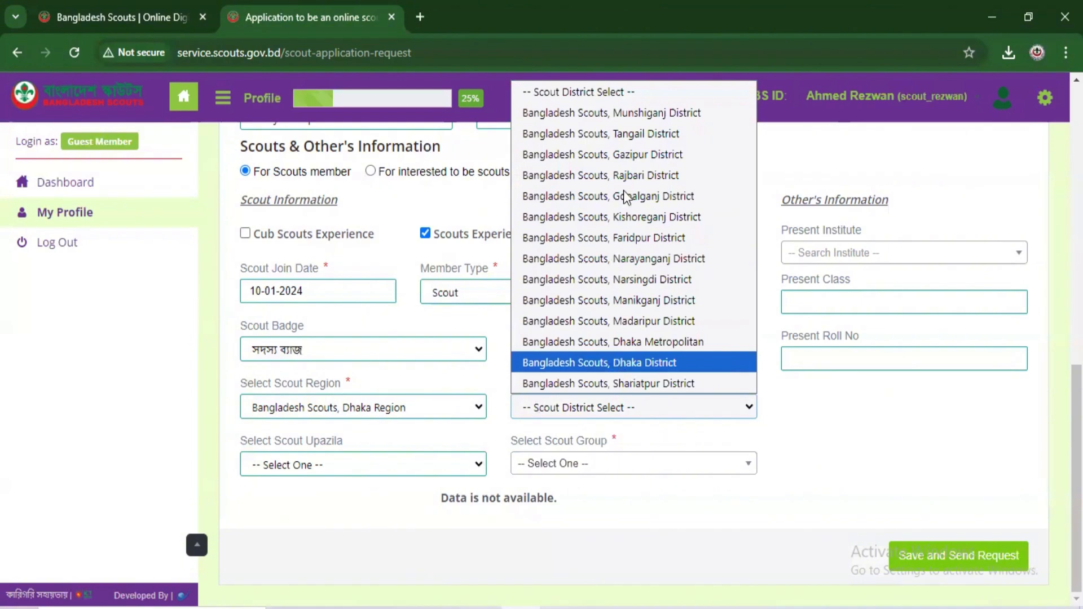
left_click(618, 342)
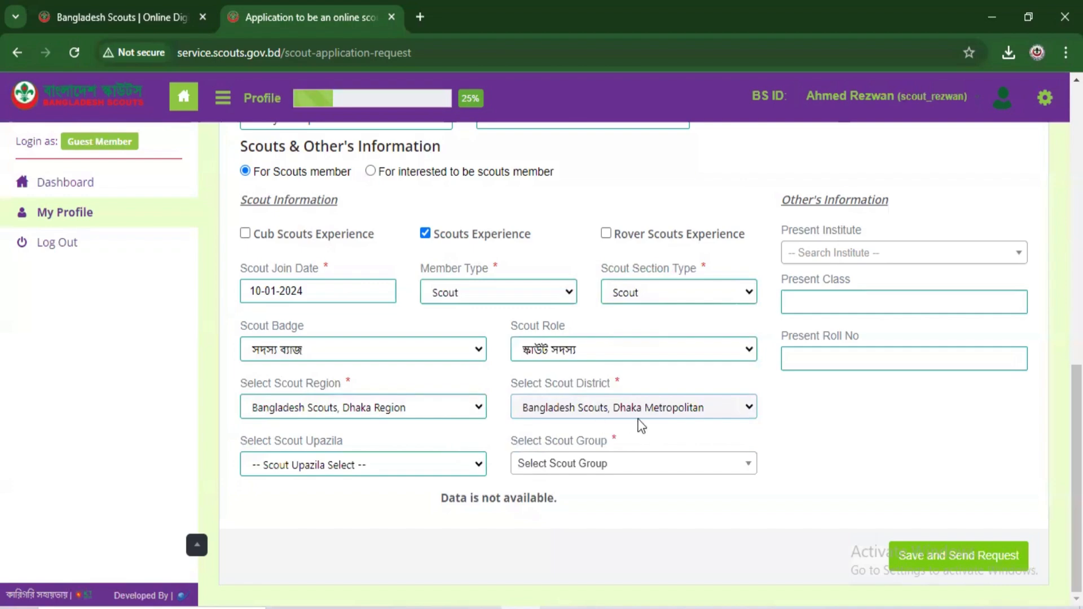
Step: Check the Scout Upazila list and leave it blank
left_click(477, 465)
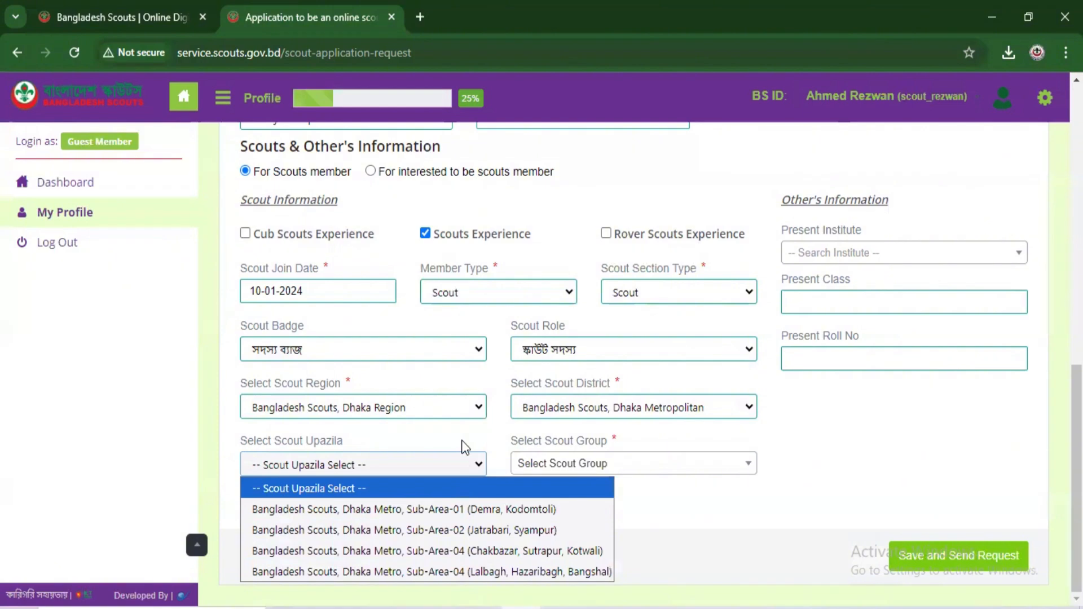
left_click(462, 447)
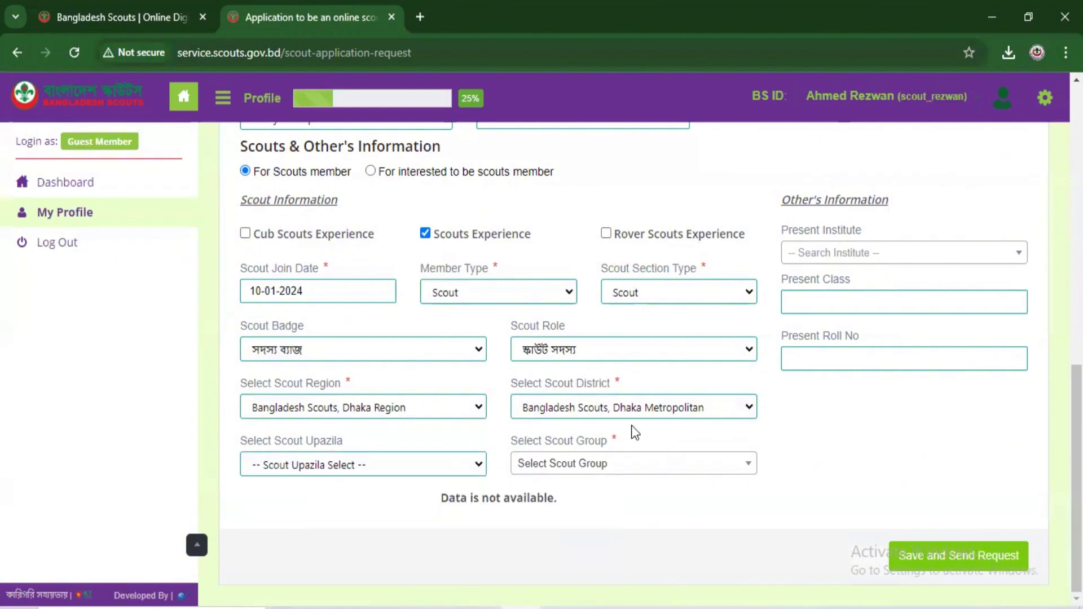
left_click(472, 466)
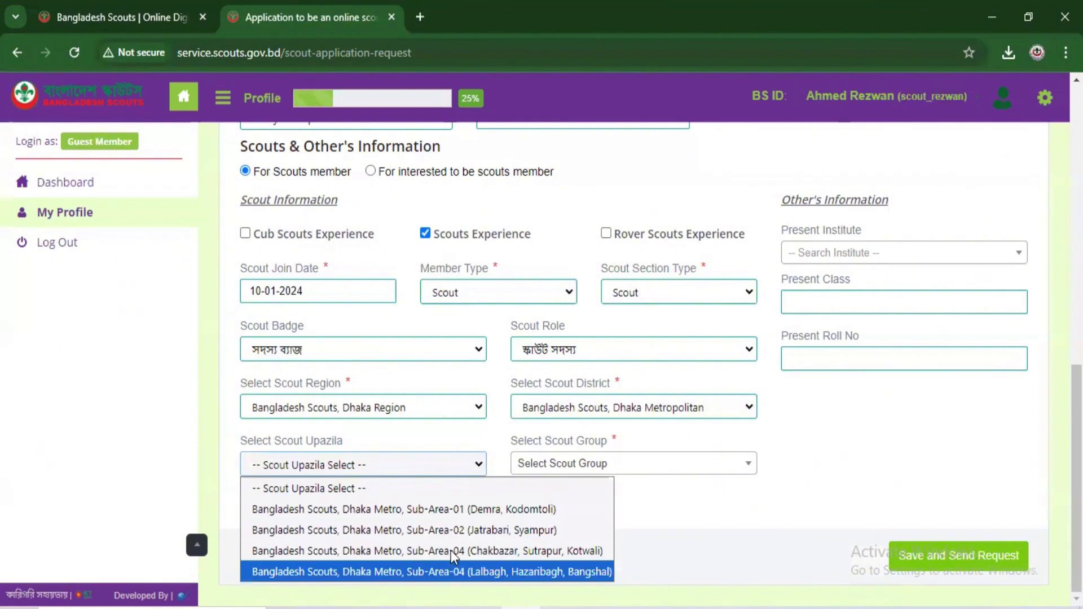
left_click(446, 436)
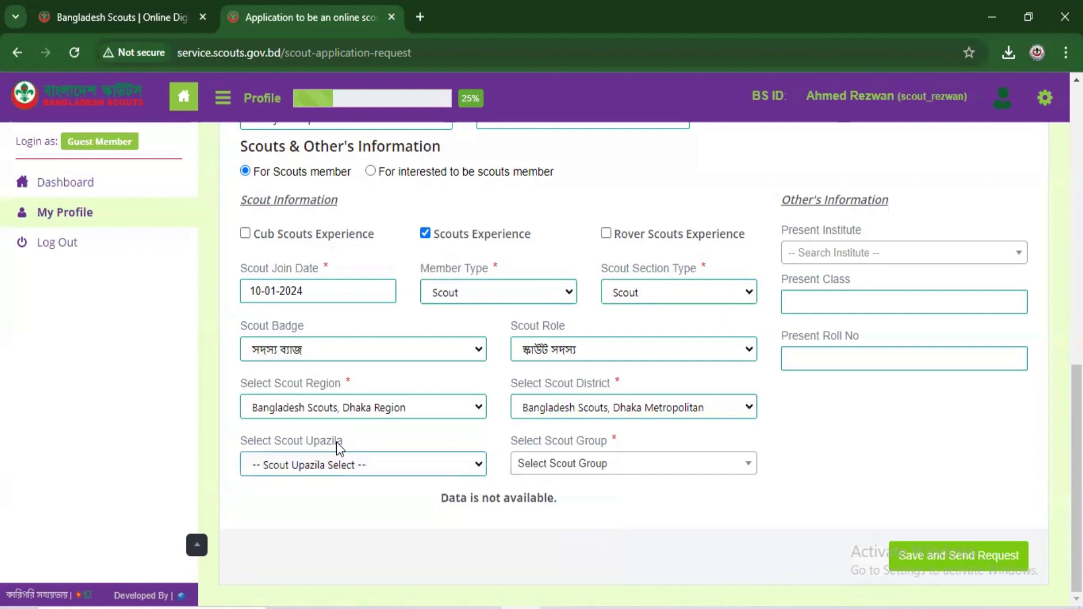
Step: Search scout groups for 159, pick Civil Aviation School and College Scouts Group, then select Unit-1
left_click(580, 472)
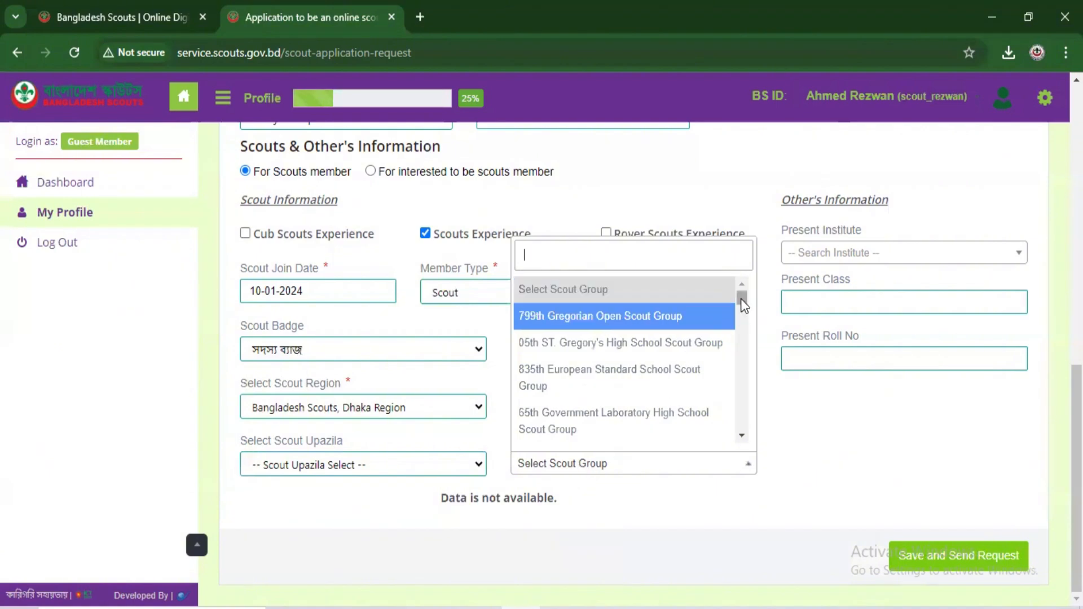
mouse_move(741, 301)
left_mouse_down()
mouse_move(740, 318)
mouse_move(738, 291)
left_mouse_up()
type("159")
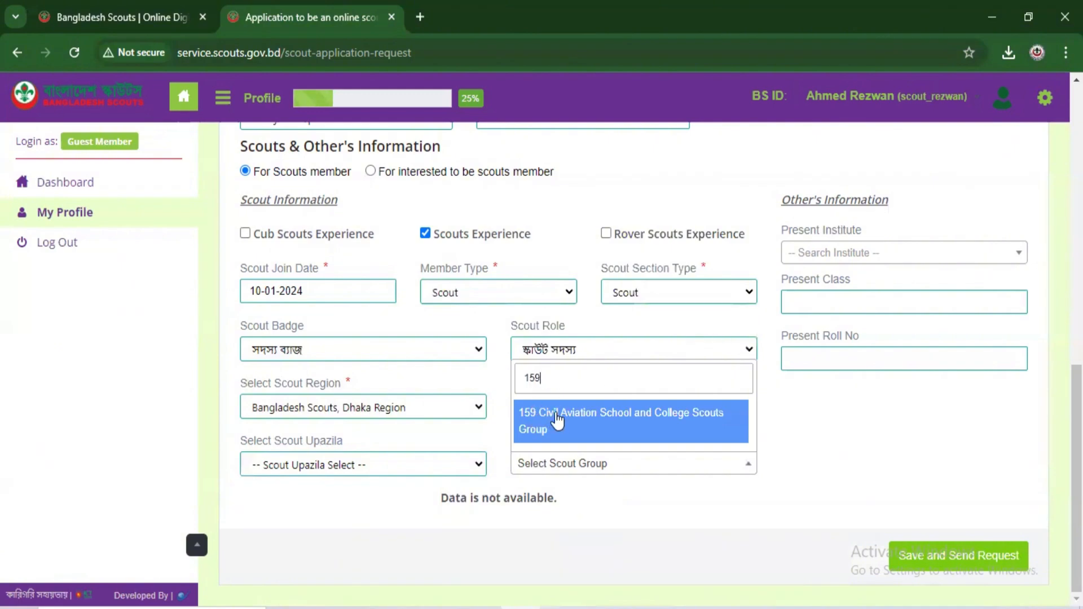
left_click(582, 429)
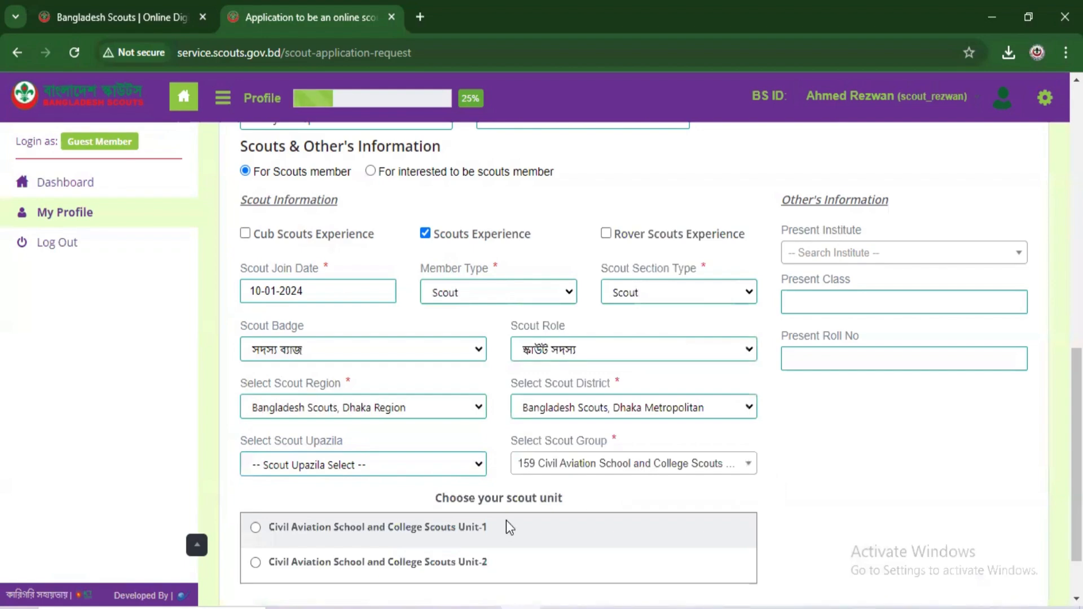
left_click(255, 529)
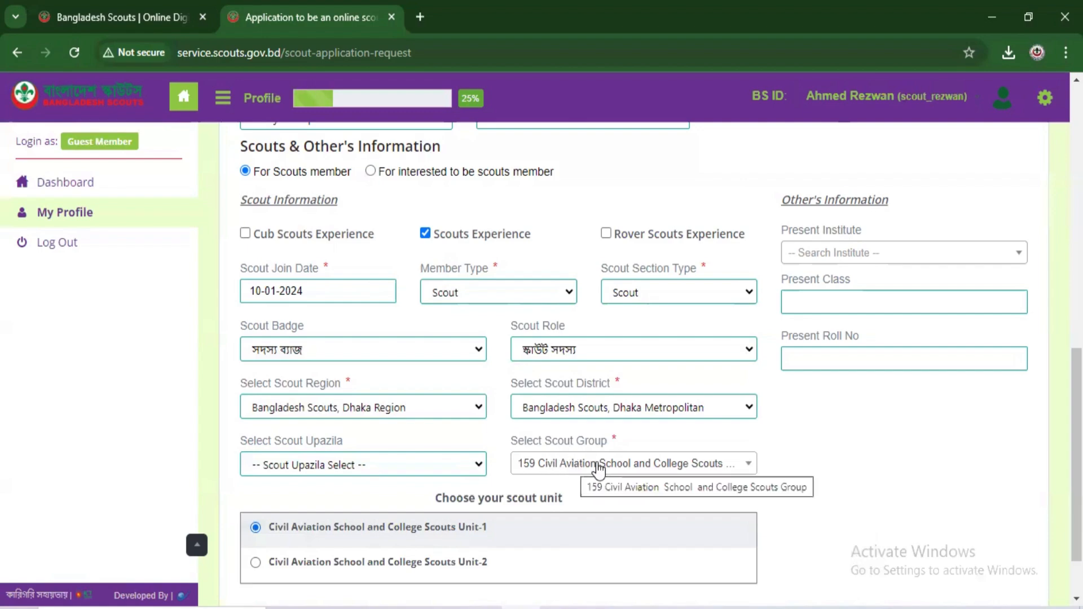
Step: Search 108543 and set the present institute to CIVIL AVIATION HIGH SCHOOL
left_click(826, 259)
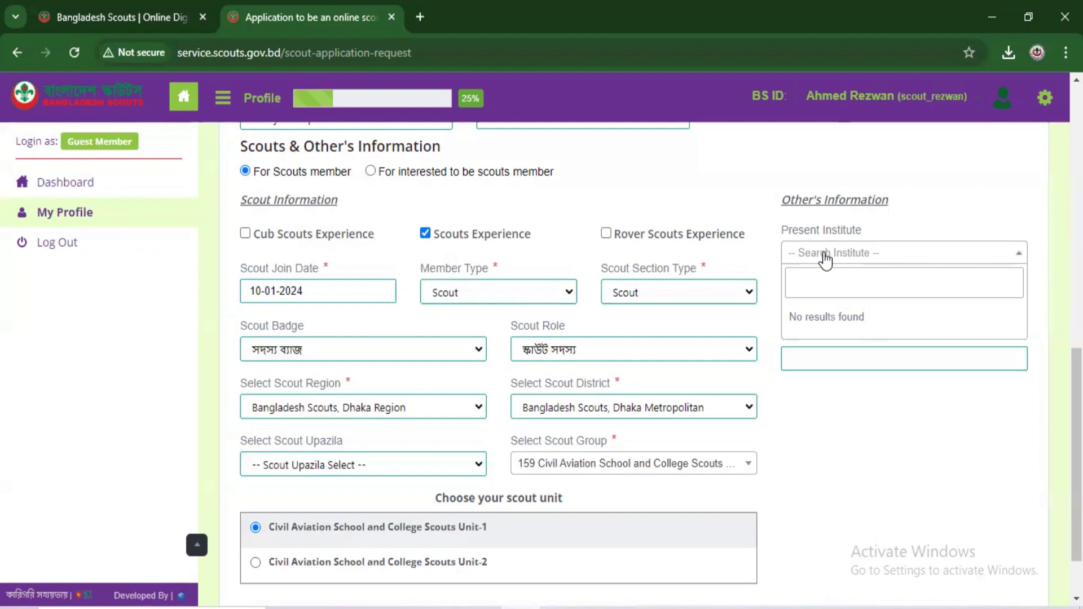
type("1")
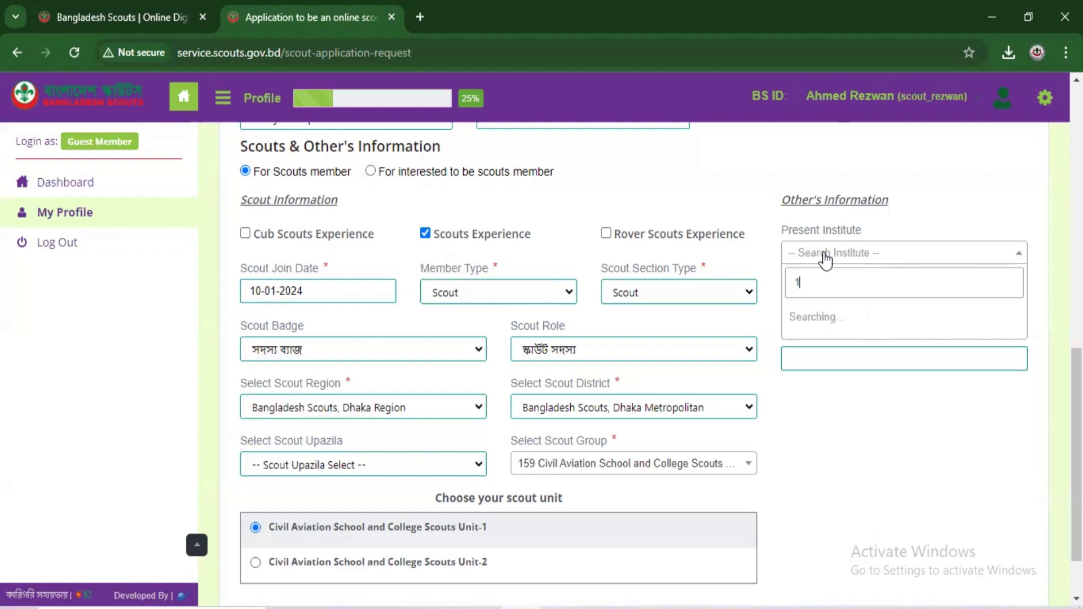
type("08543")
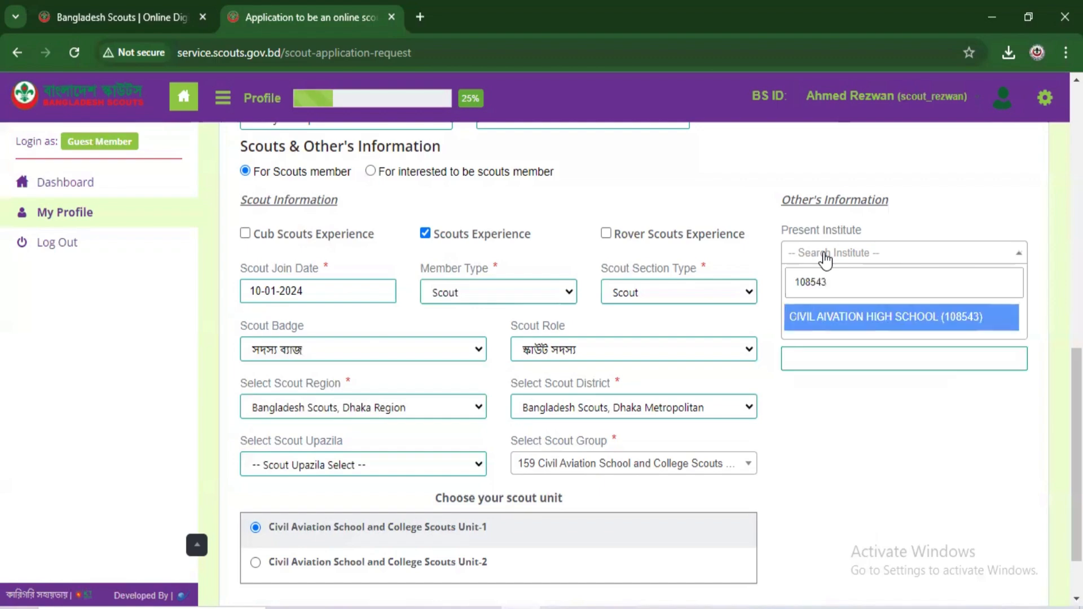
left_click(824, 315)
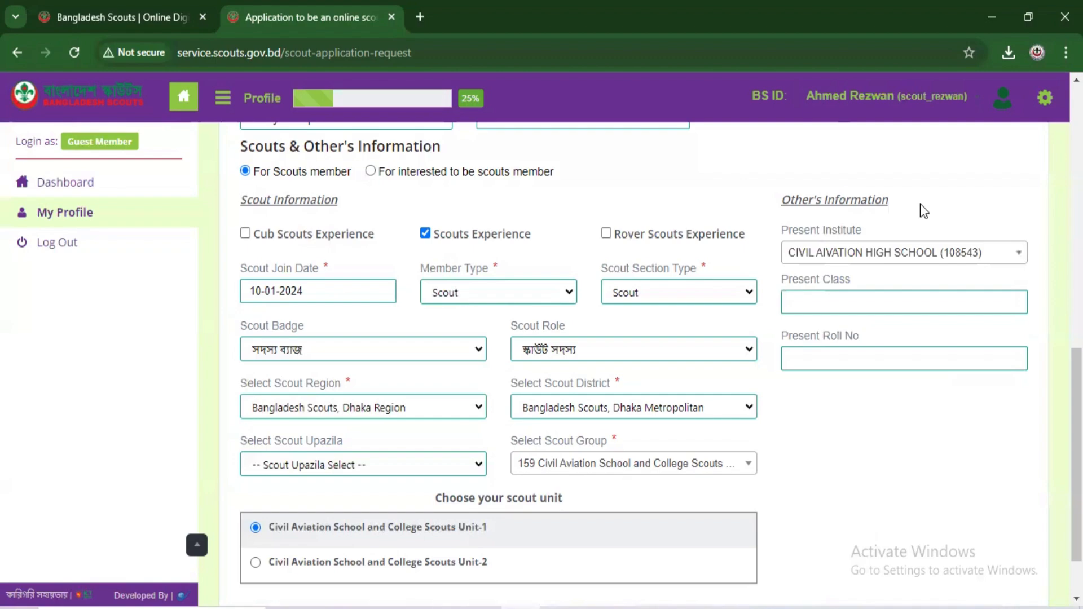
Step: Enter present class Six and present roll number 12
left_click(830, 304)
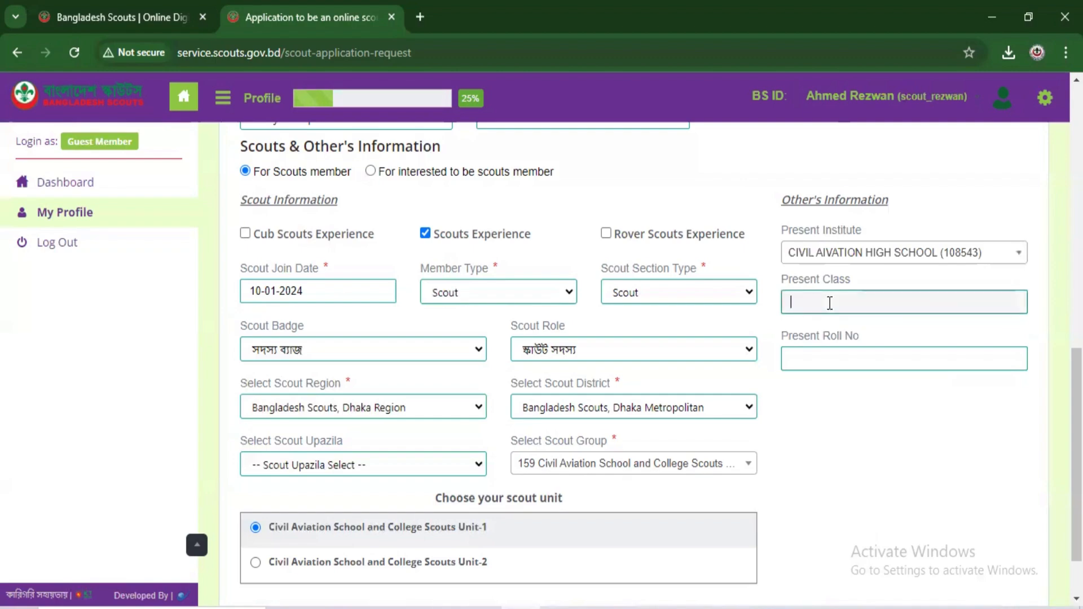
type("Six")
left_click(824, 359)
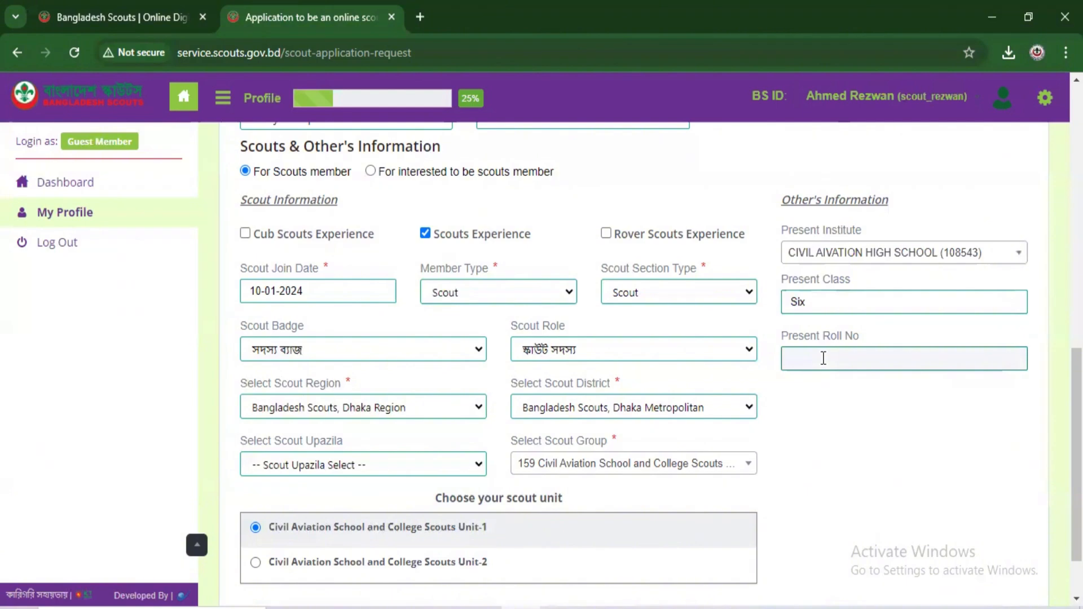
type("12")
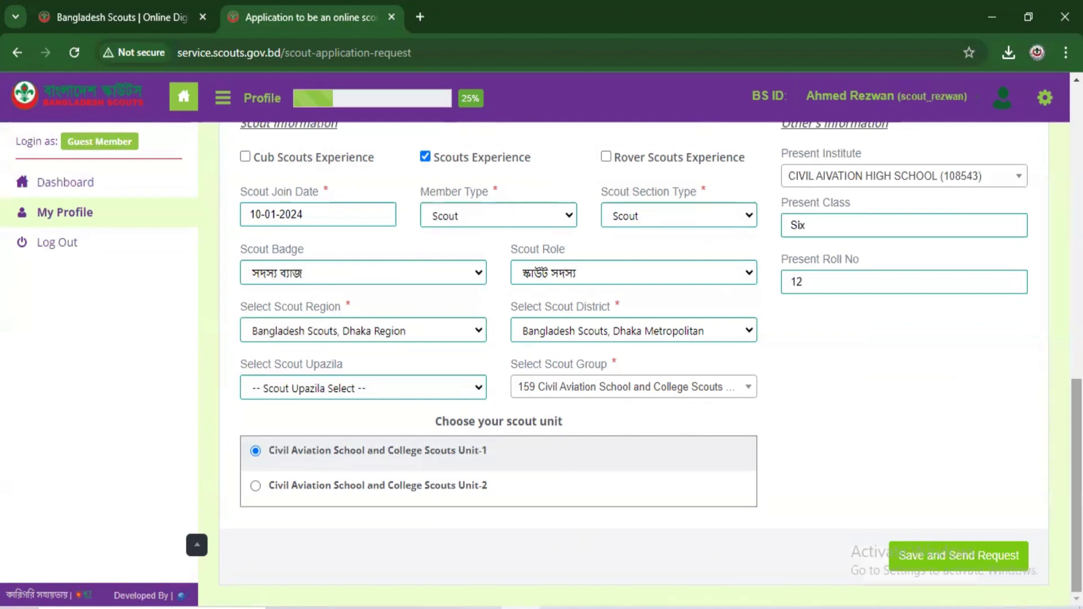
Step: Save and send the application request, confirming all information is correct
left_click(966, 557)
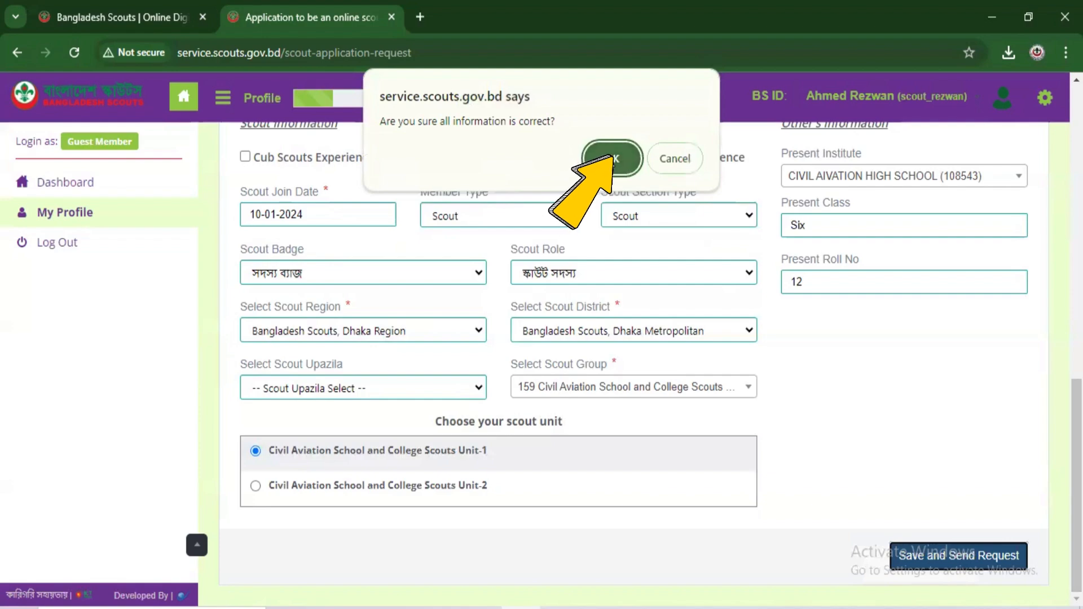
left_click(603, 159)
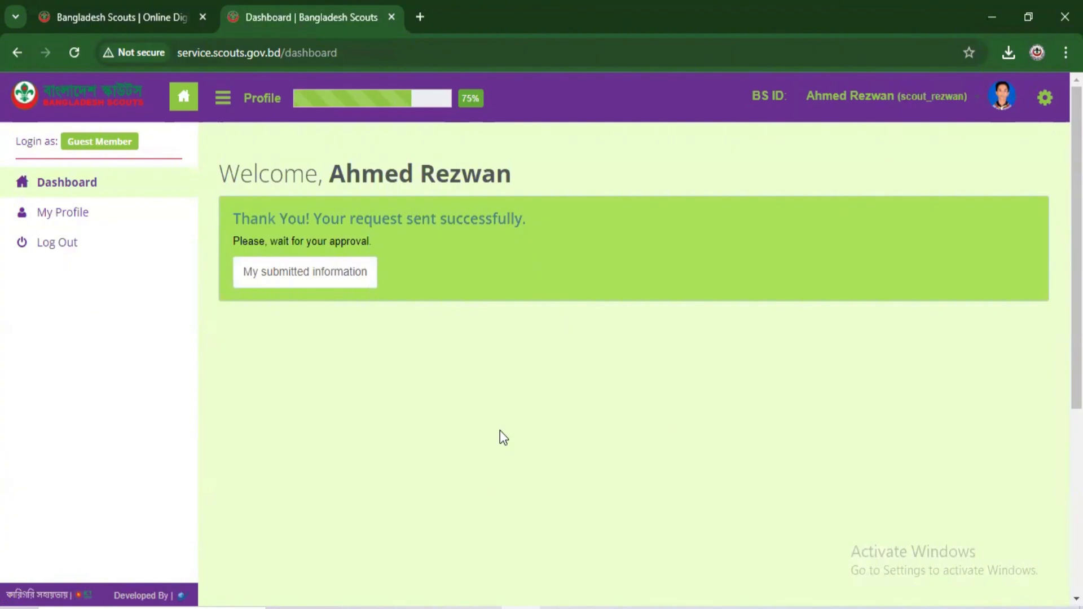
left_click(476, 106)
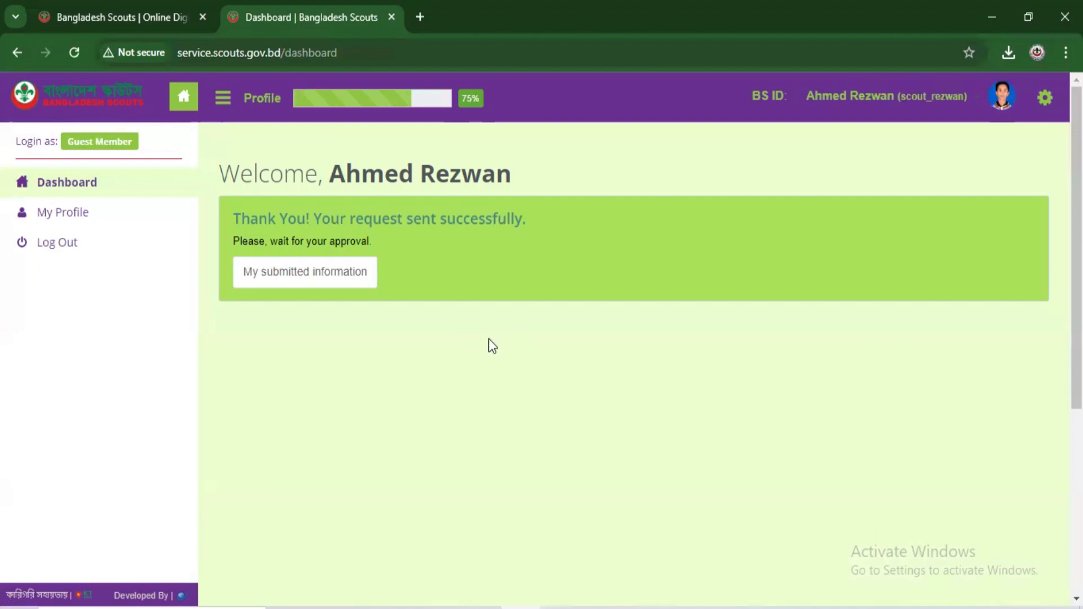
Step: Open 'My submitted information' and review the recorded basic, scout and institute details
left_click(315, 276)
scroll(633, 348, "down", 2)
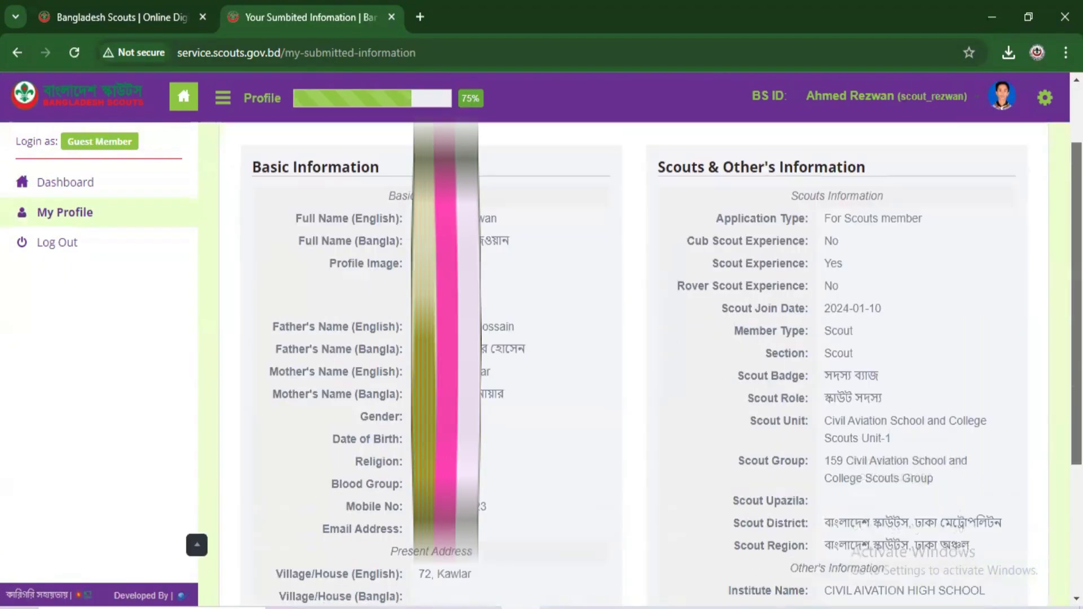
scroll(633, 347, "down", 1)
scroll(634, 348, "down", 2)
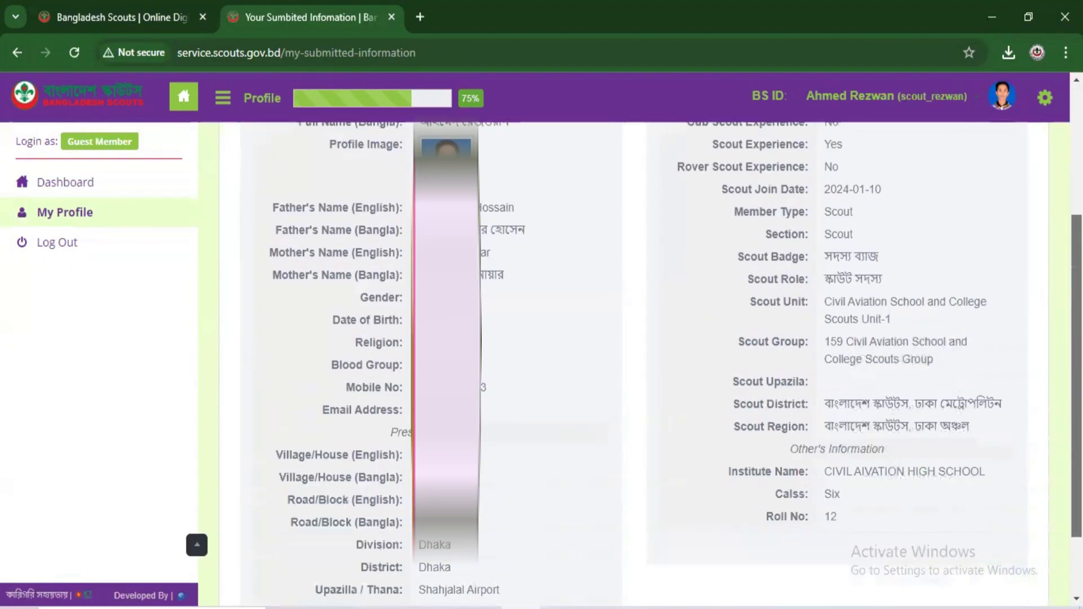
scroll(634, 347, "down", 2)
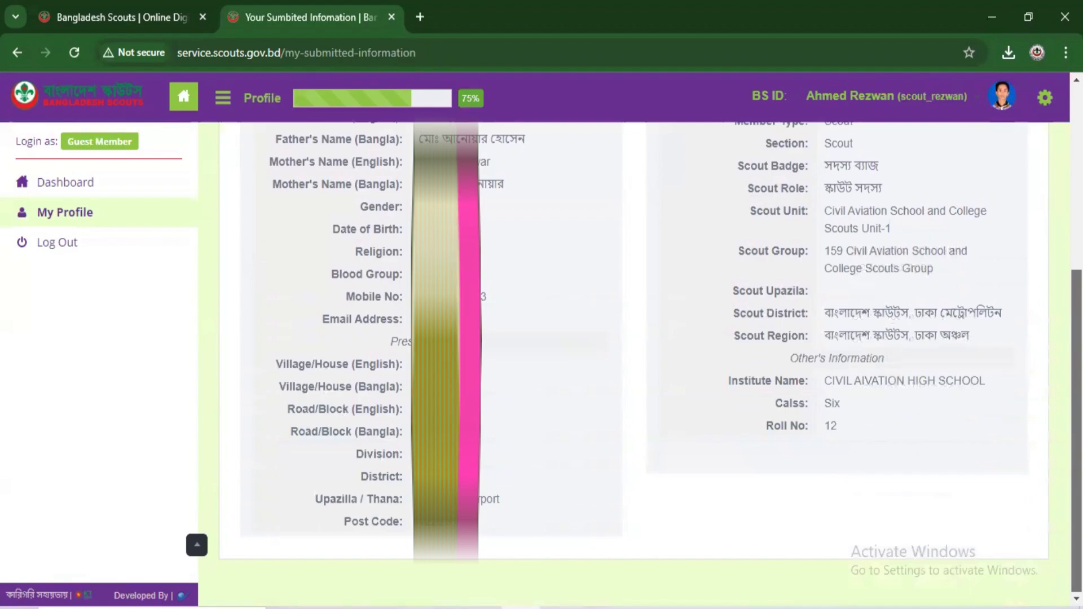
scroll(484, 309, "up", 7)
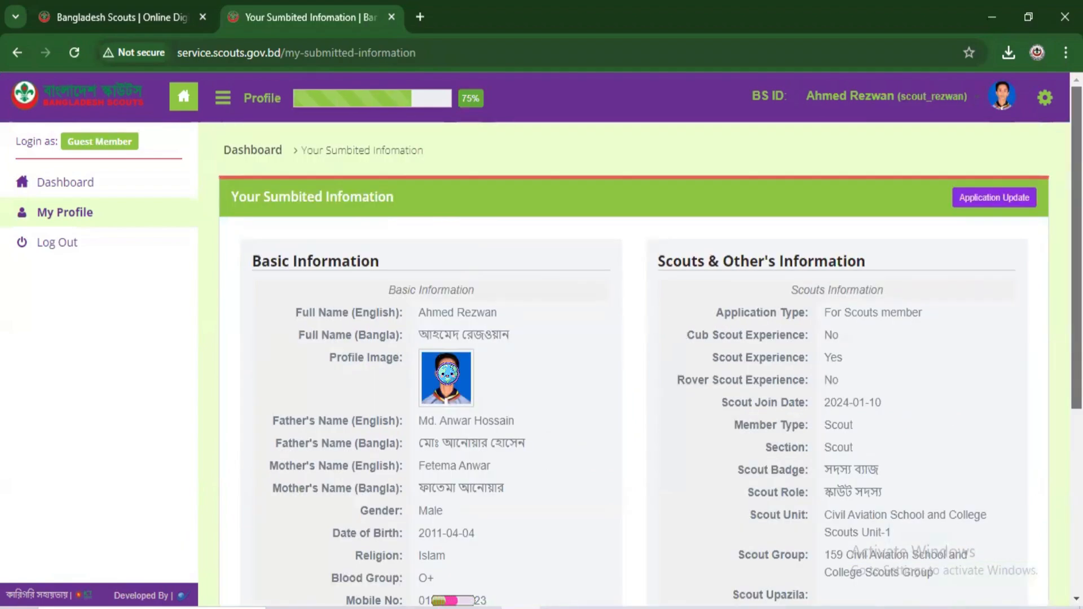
scroll(633, 361, "down", 2)
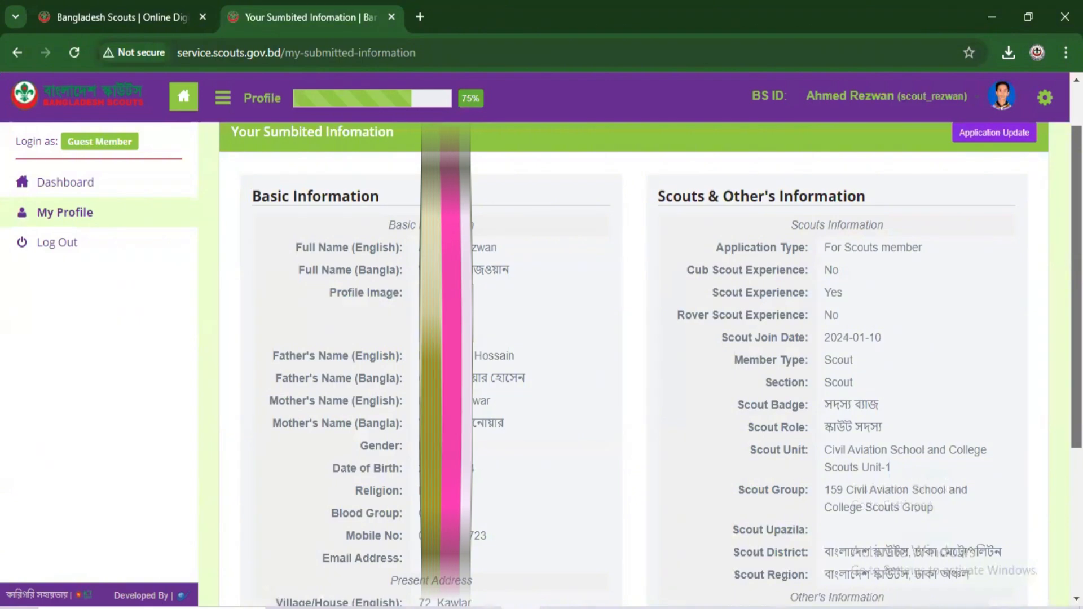
scroll(633, 361, "down", 2)
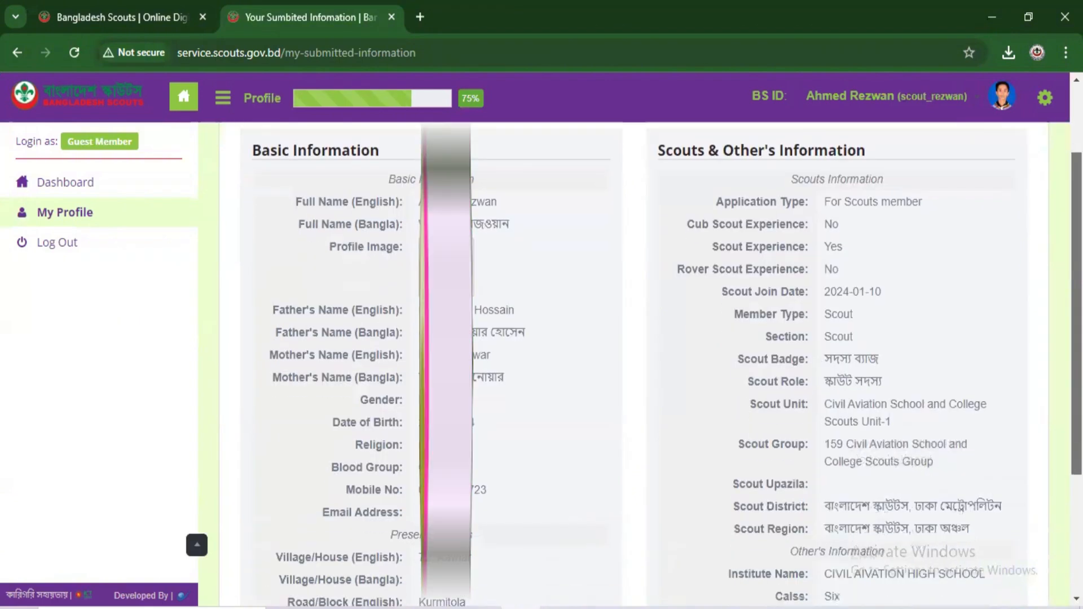
scroll(634, 361, "up", 2)
scroll(633, 361, "up", 2)
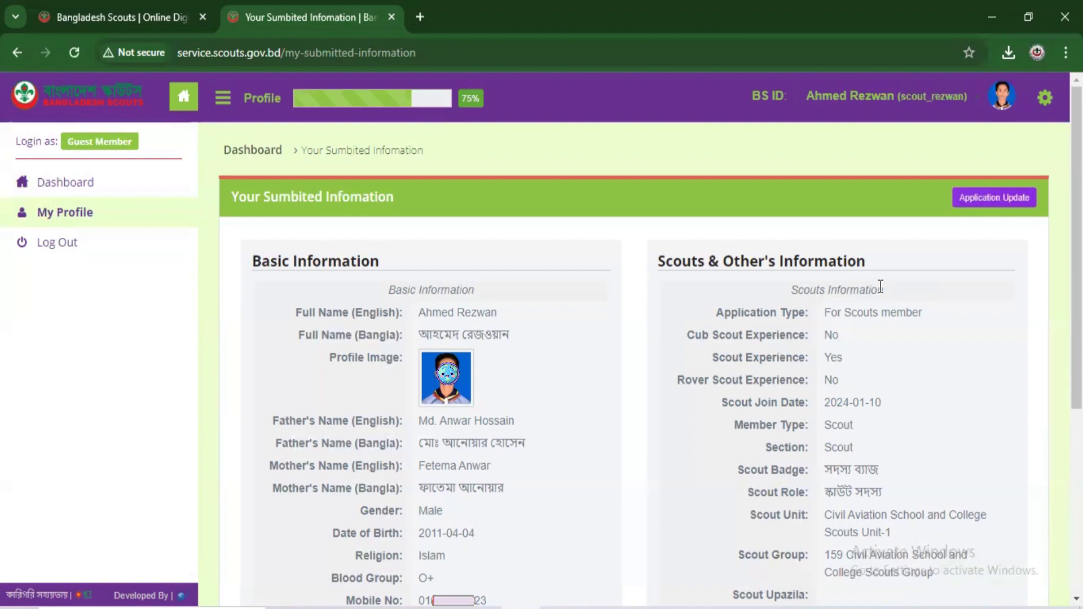
left_click(1044, 97)
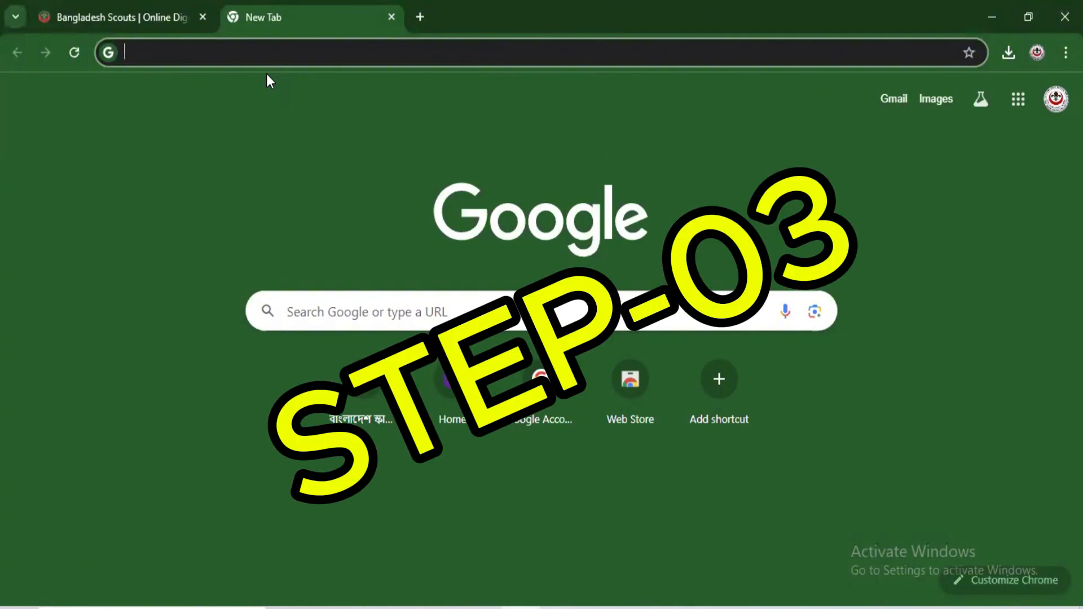
Step: Go to scouts.gov.bd, dismiss the notice, and follow Online Scout Database to the portal login page
type("scouts")
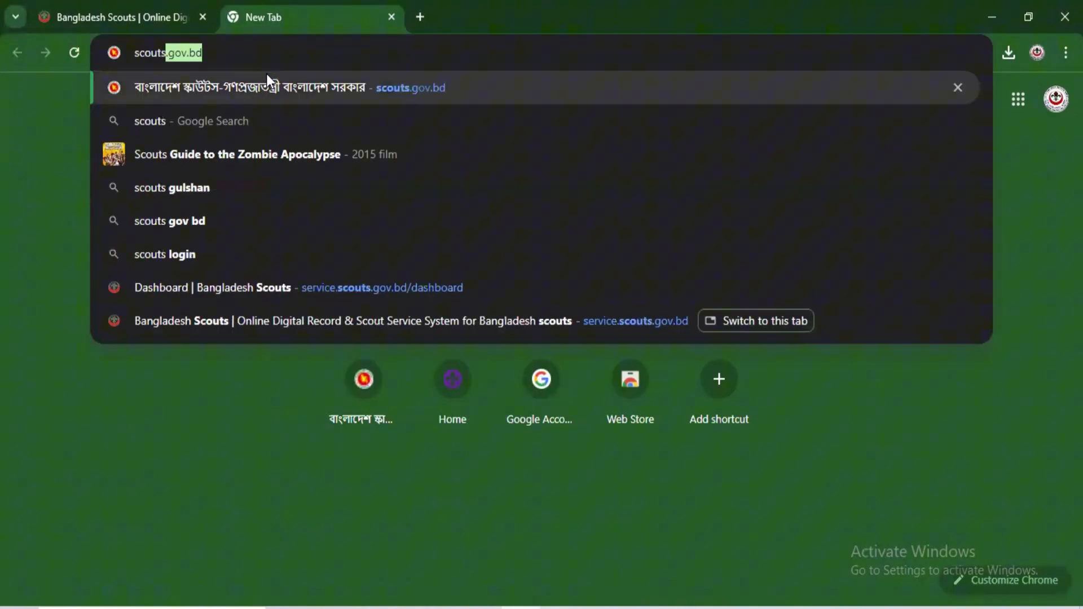
key("Return")
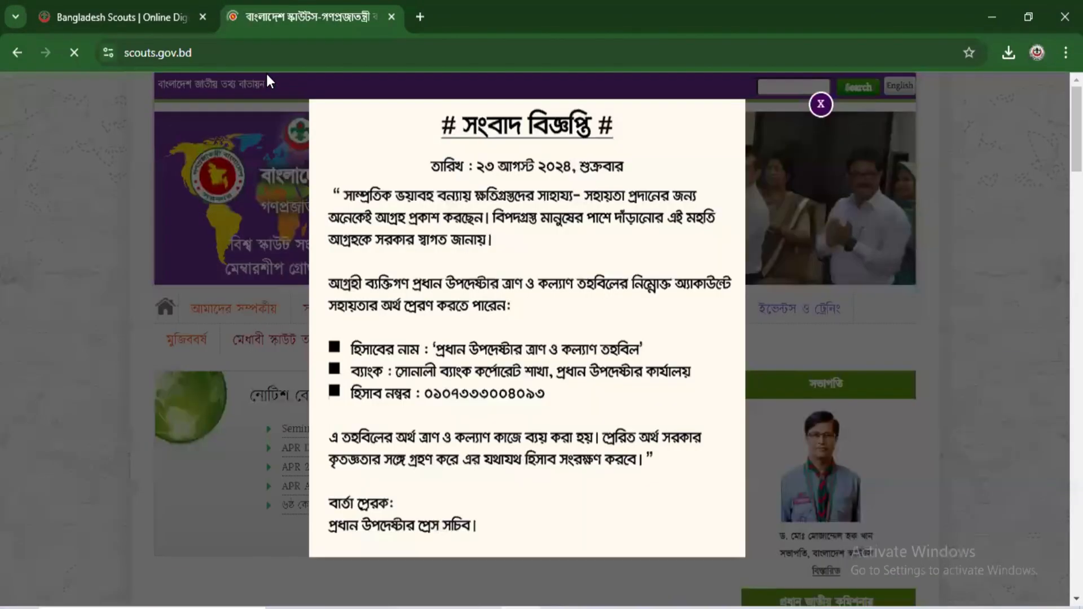
left_click(1023, 141)
scroll(1024, 141, "down", 6)
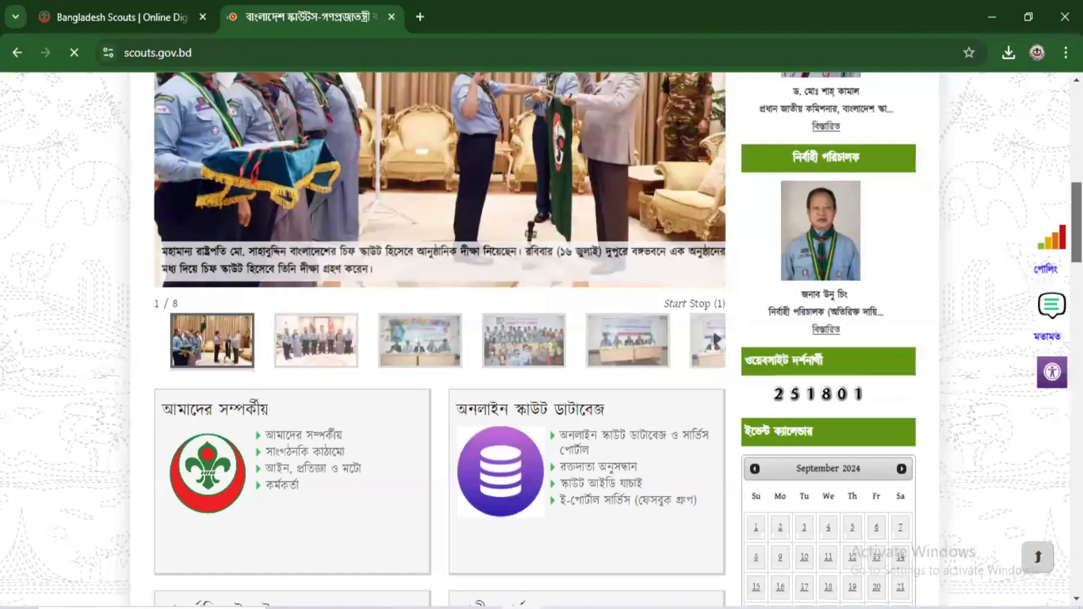
scroll(607, 256, "down", 3)
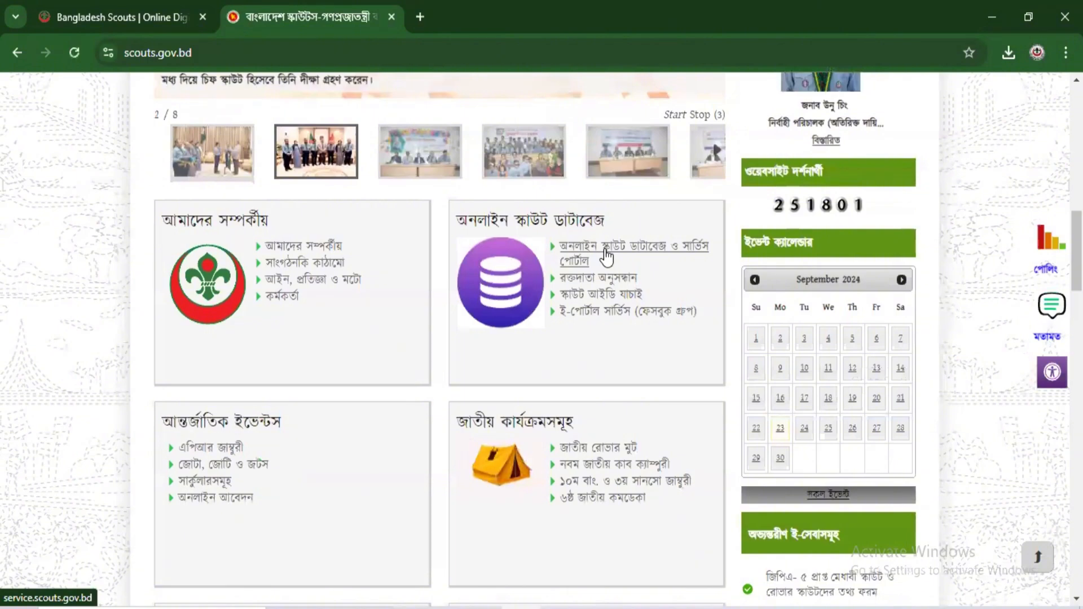
left_click(607, 257)
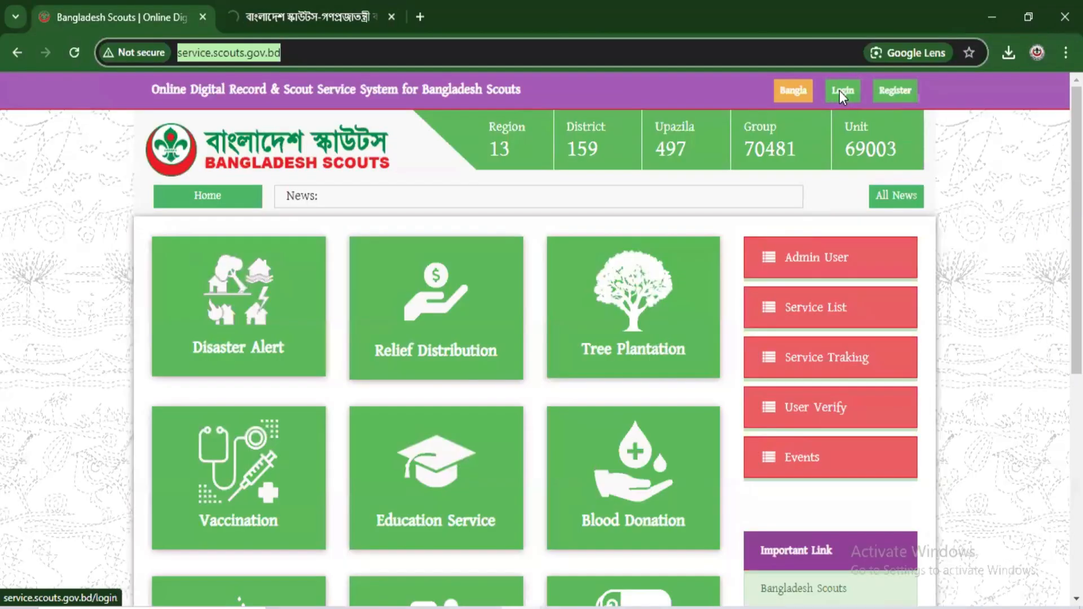
left_click(840, 91)
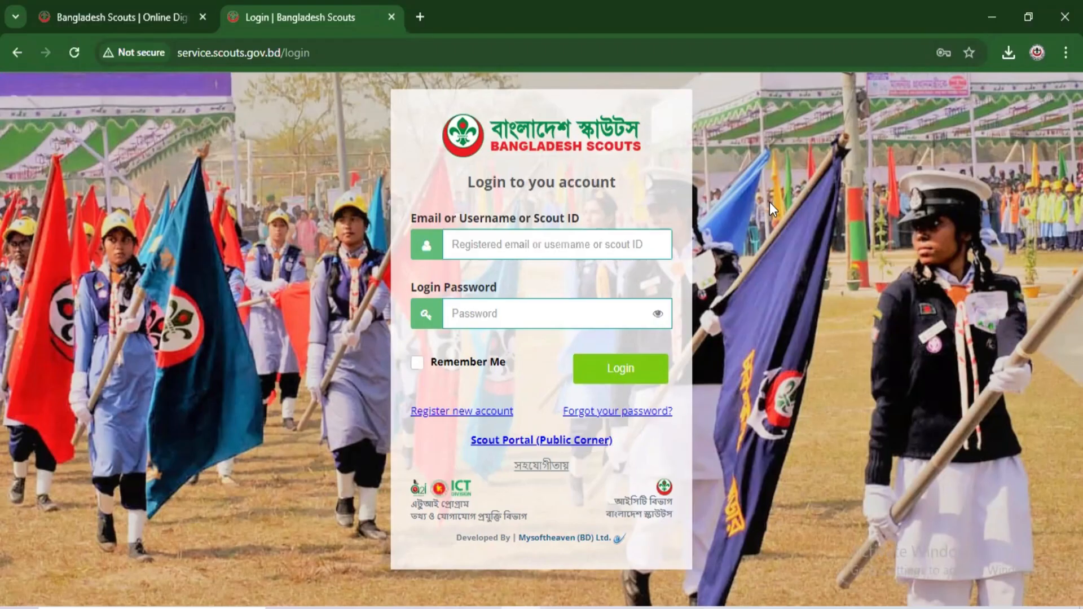
Step: Log in with the saved group admin credentials and open Scouts Member > Member Request List
left_click(560, 245)
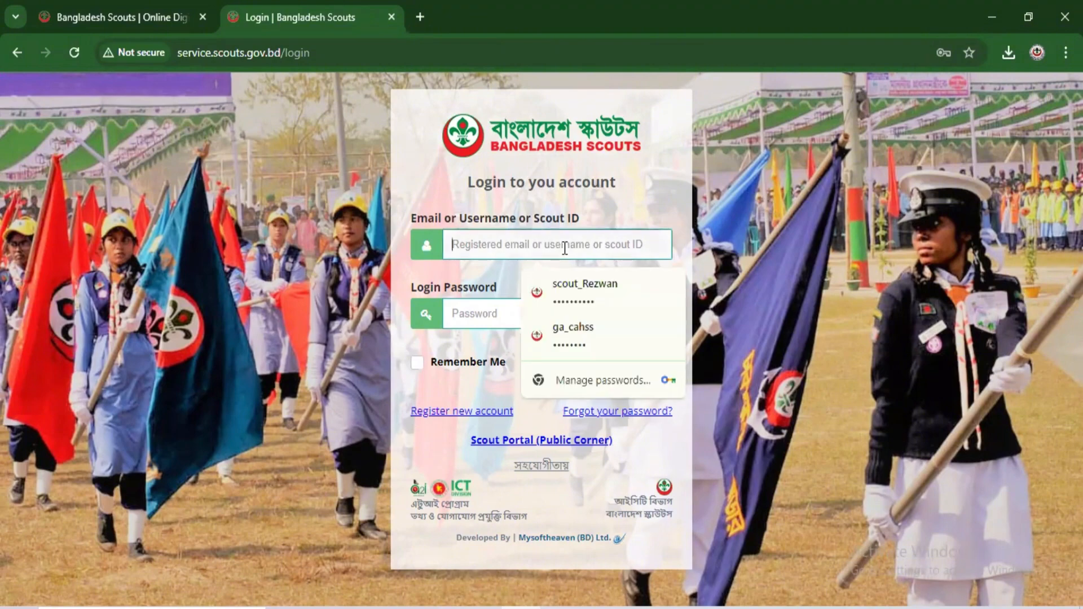
left_click(578, 324)
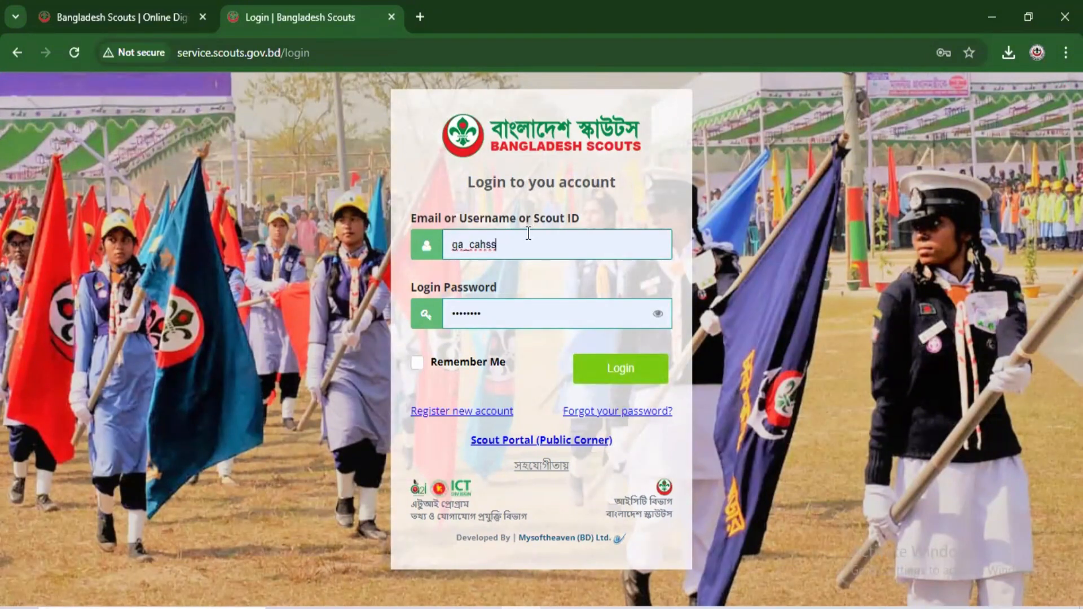
left_click(637, 373)
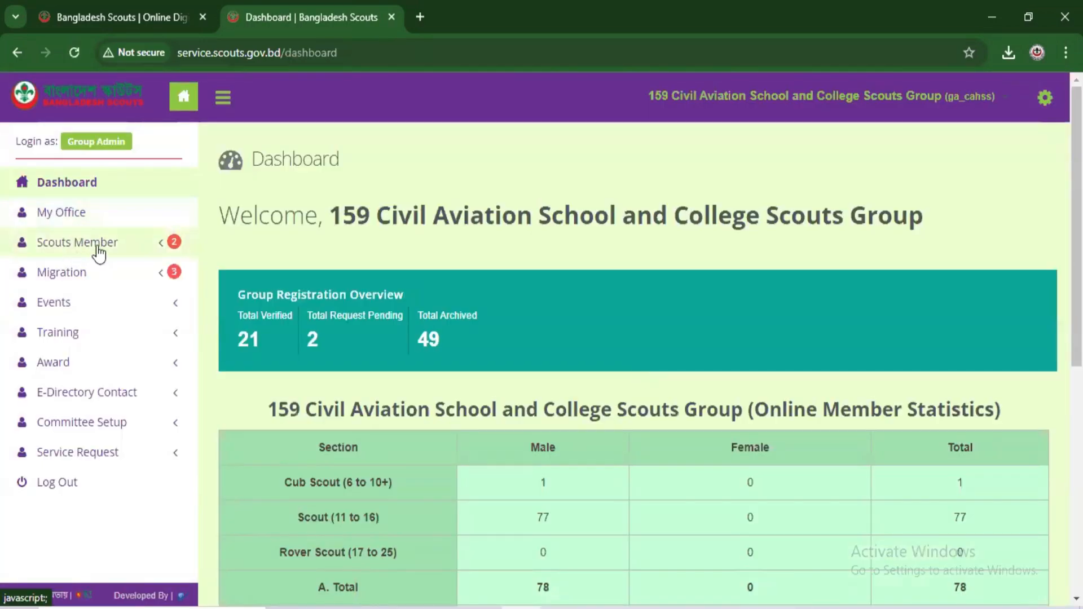
left_click(121, 251)
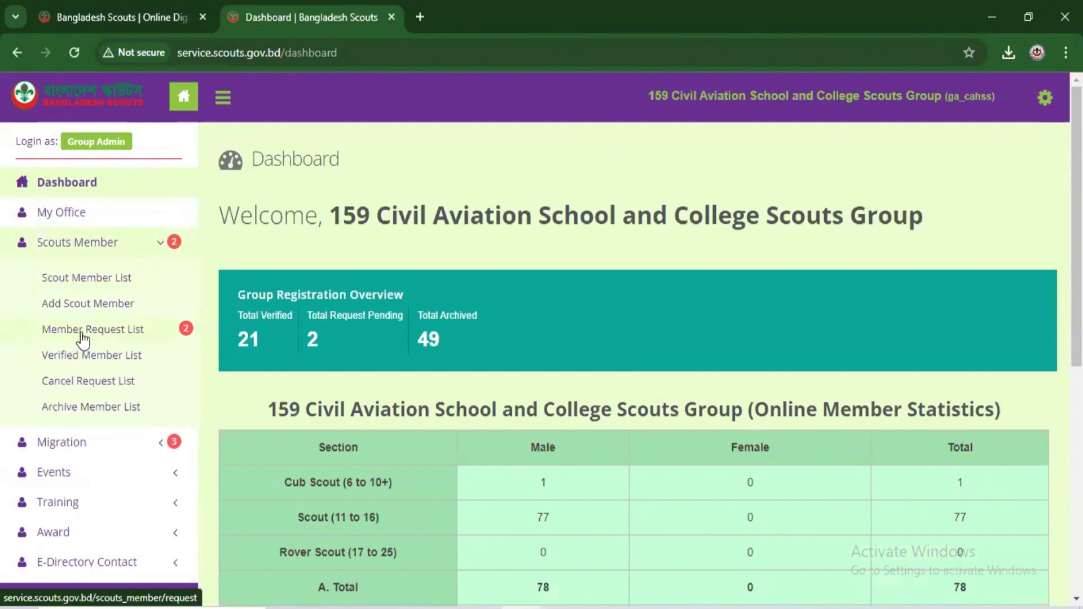
left_click(124, 338)
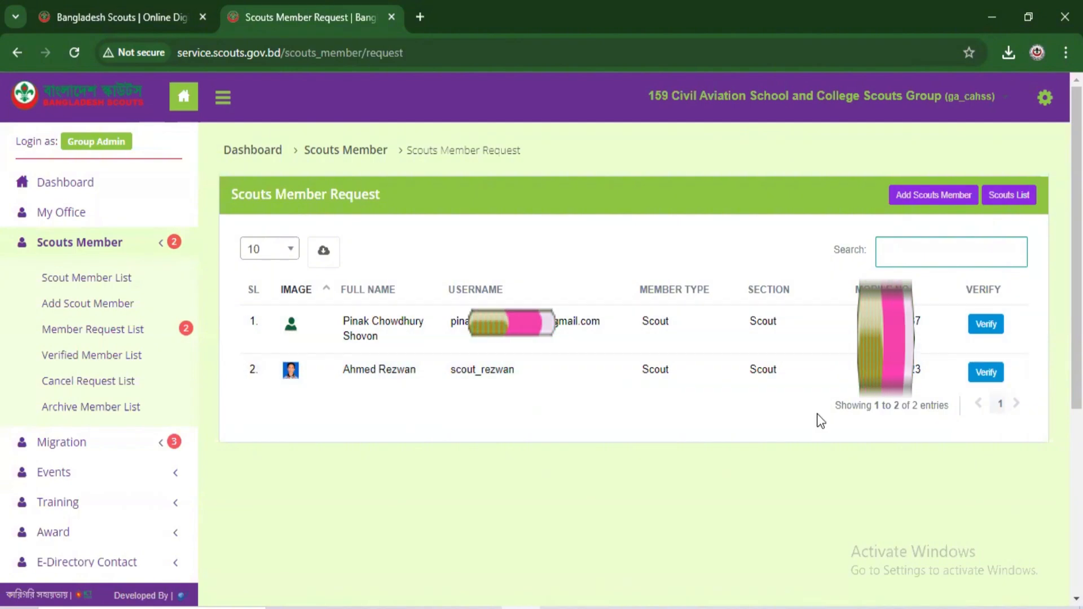
Step: Open the new applicant's verification page and tick Generate Scout ID
left_click(981, 374)
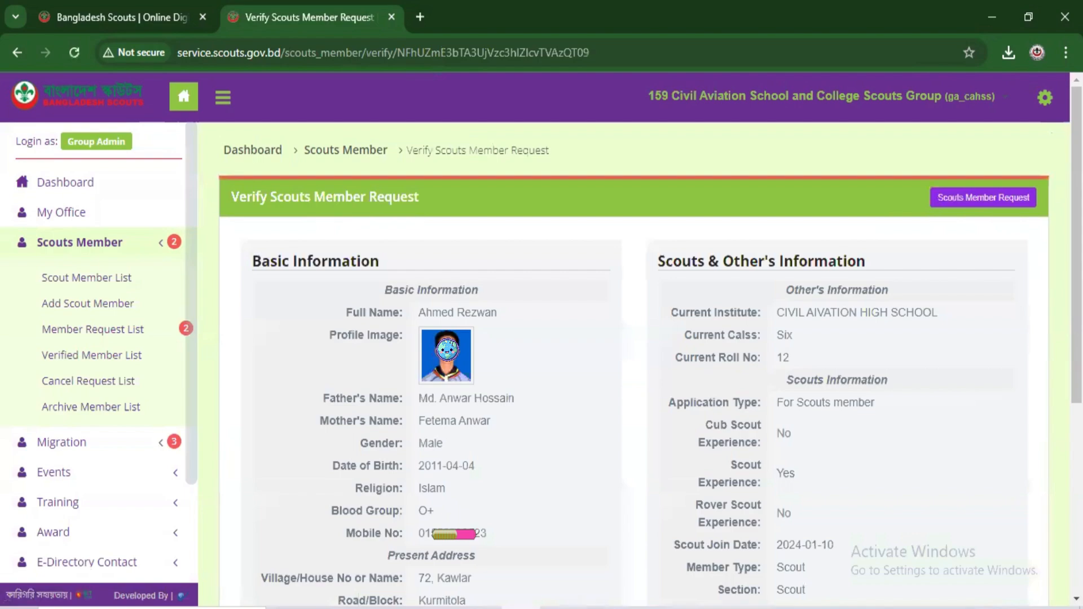
scroll(635, 361, "down", 3)
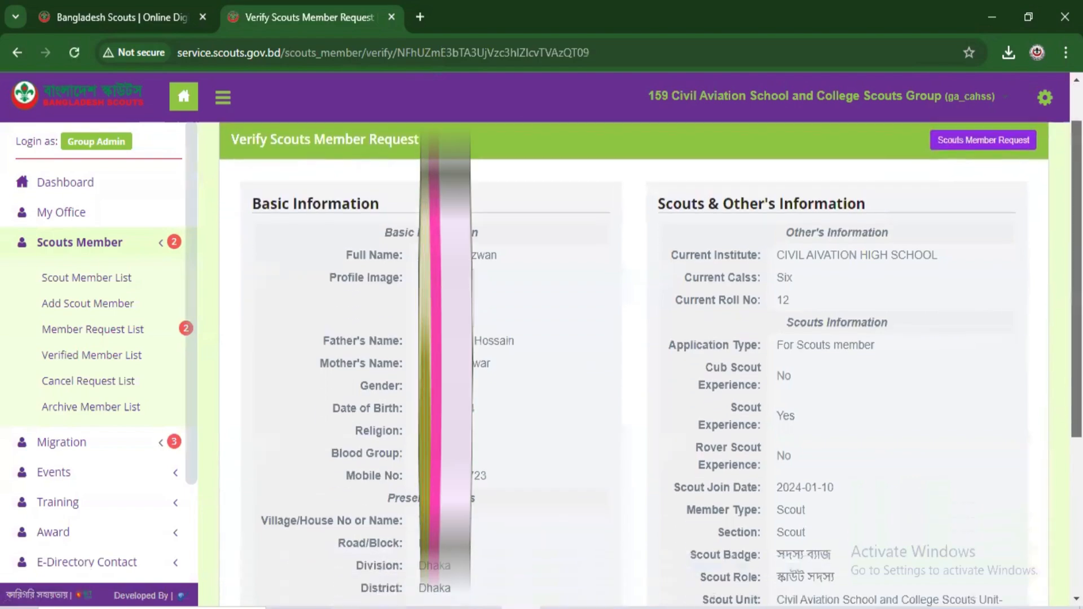
scroll(635, 361, "down", 3)
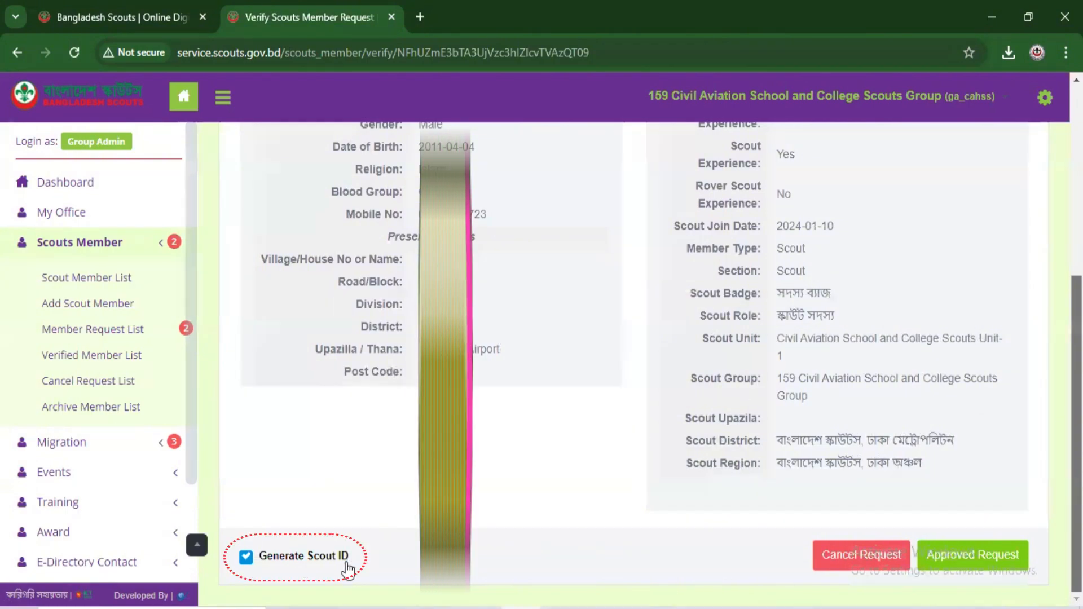
left_click(246, 559)
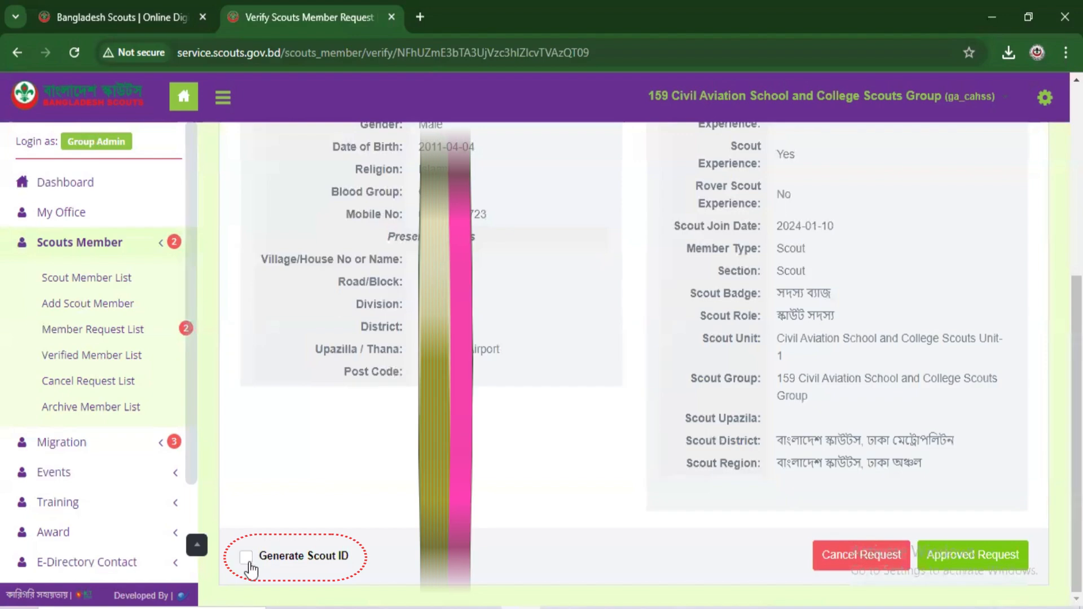
left_click(247, 559)
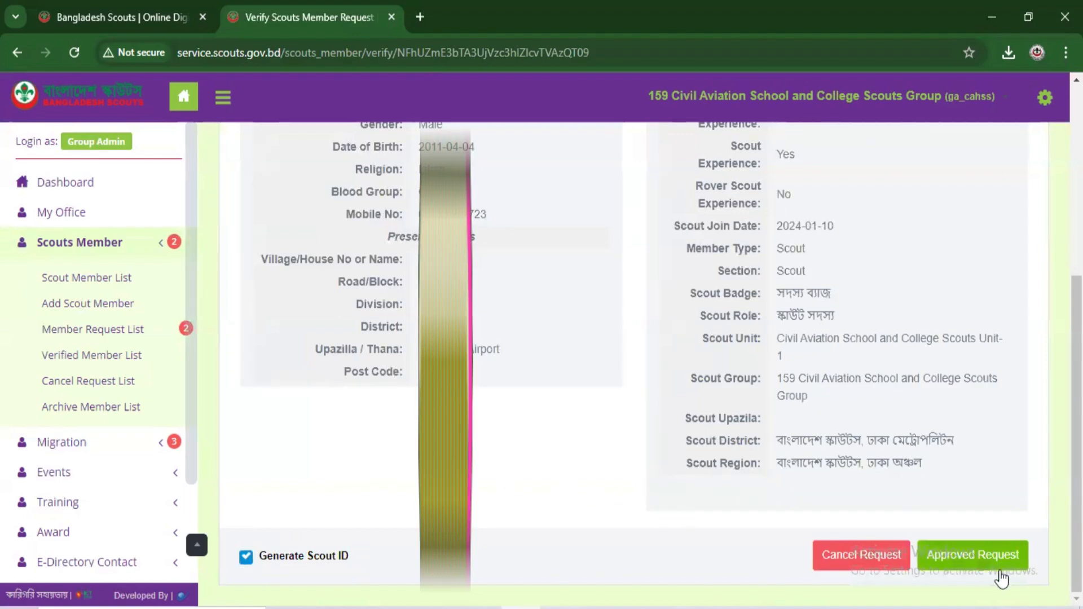
Step: Approve the member request and confirm the approval
scroll(633, 361, "up", 5)
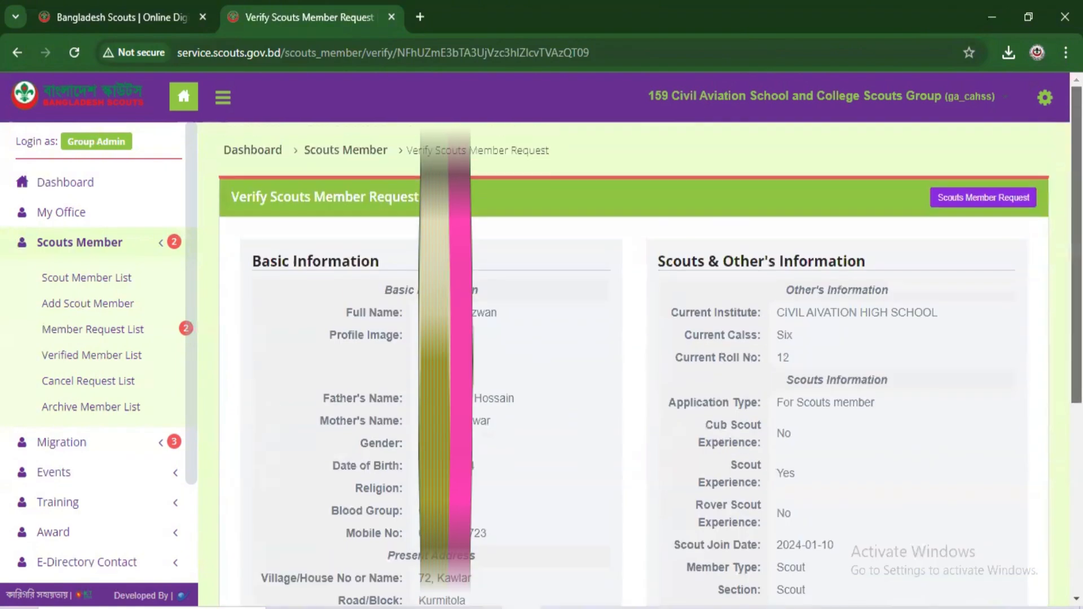
scroll(634, 361, "down", 3)
scroll(634, 361, "down", 3)
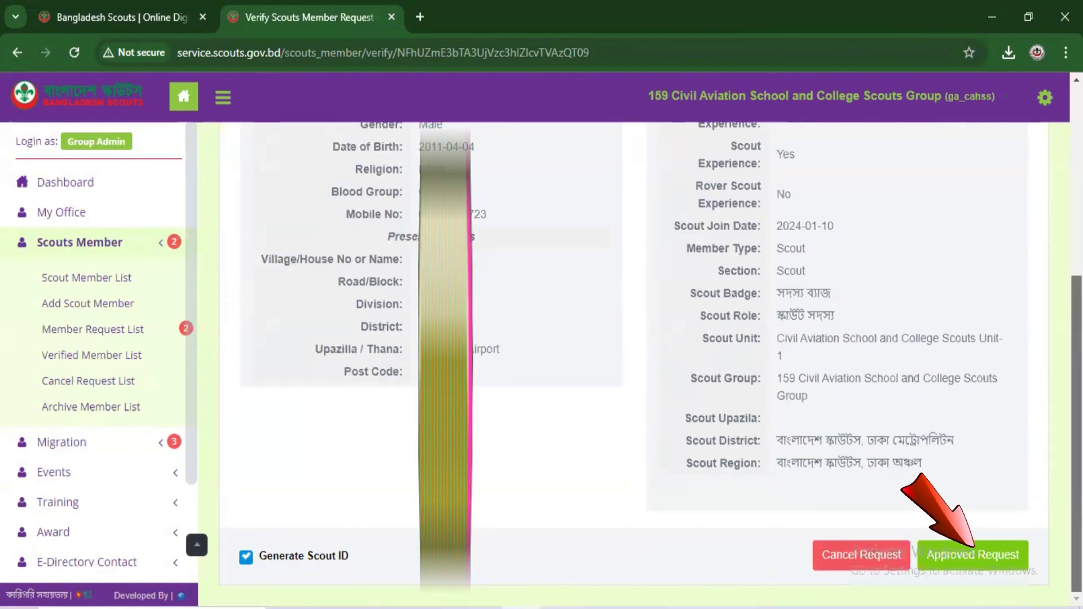
left_click(963, 557)
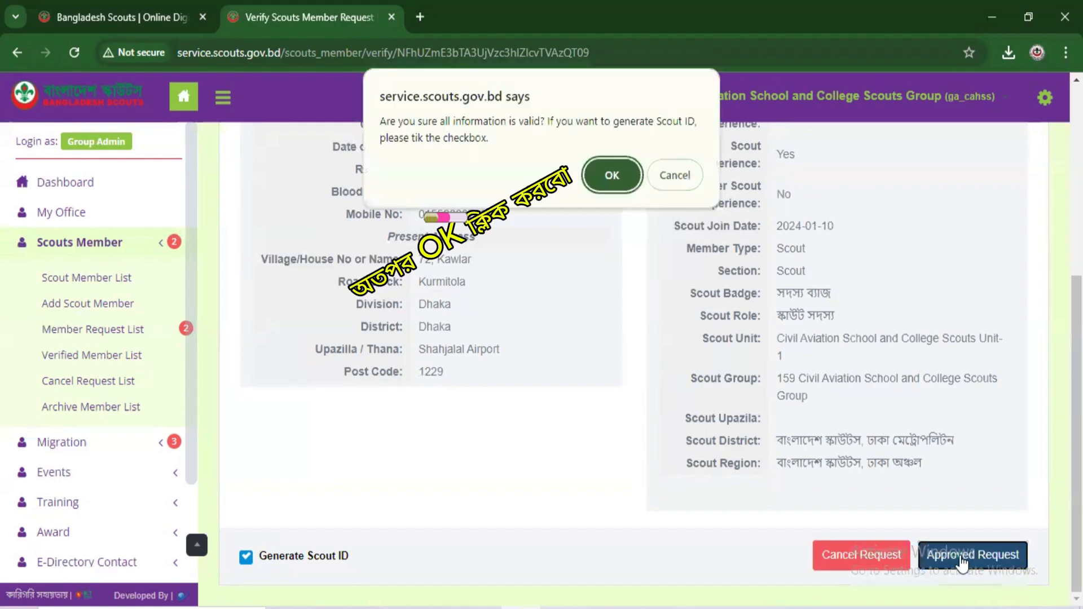
left_click(621, 170)
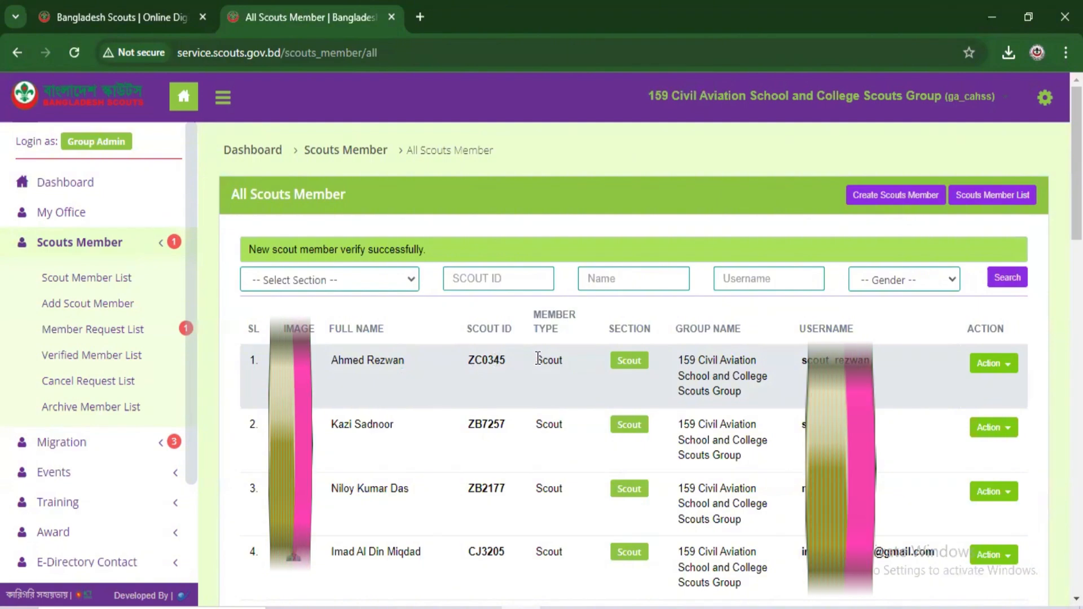
left_click(1046, 103)
Step: Log out of group admin and sign in with the scout member's saved credentials to view the BS ID
left_click(983, 168)
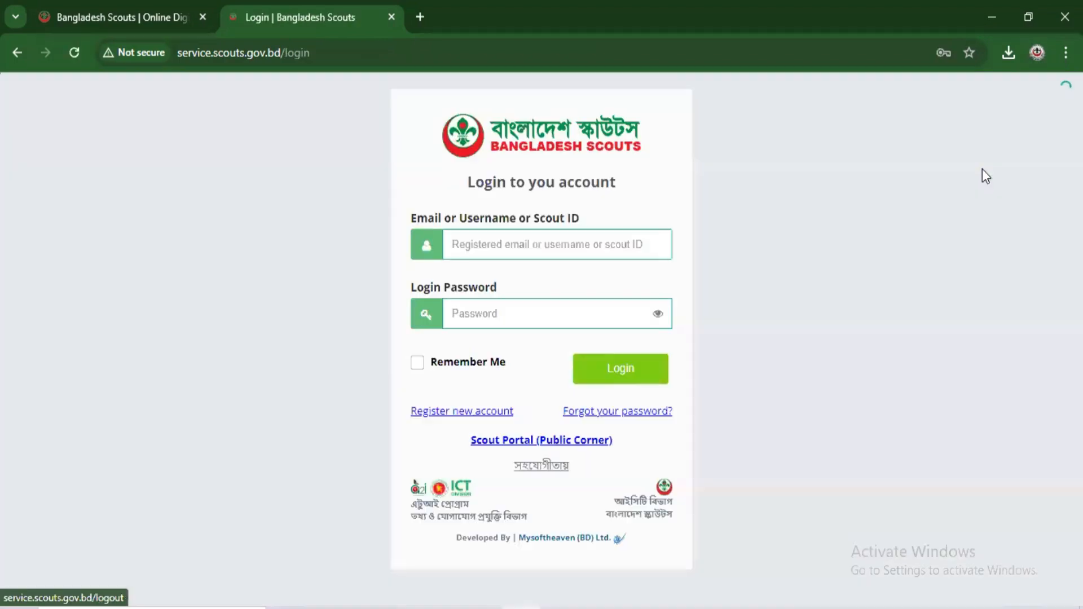
left_click(584, 241)
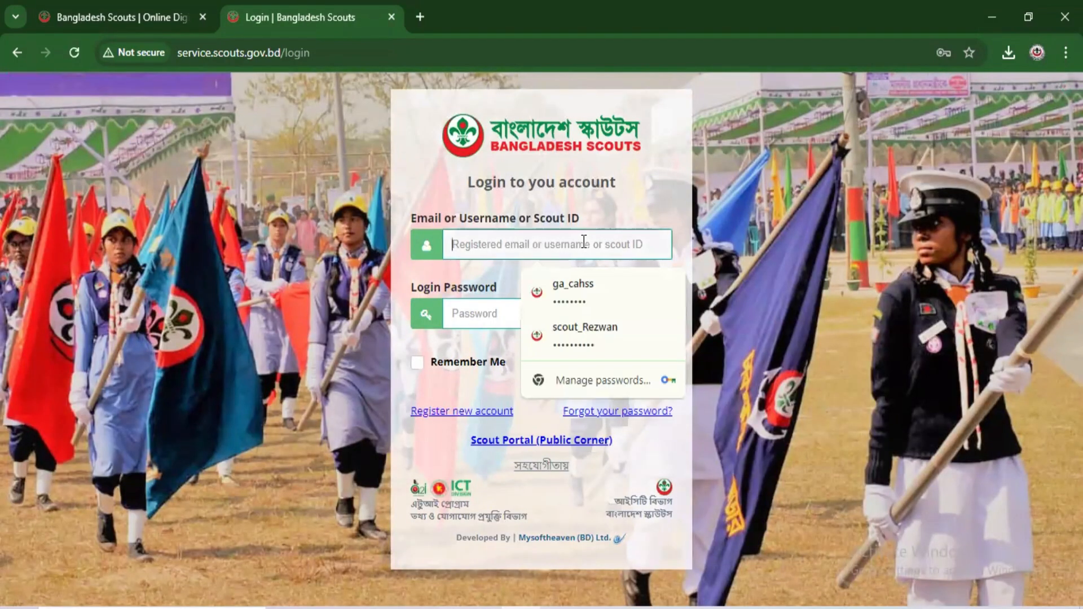
left_click(596, 333)
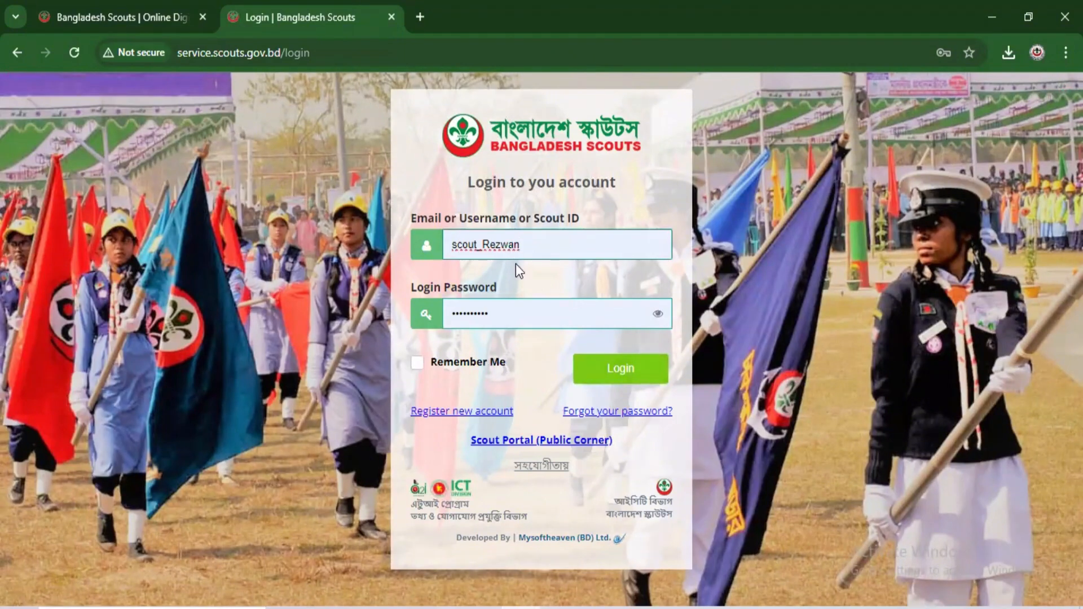
left_click(620, 368)
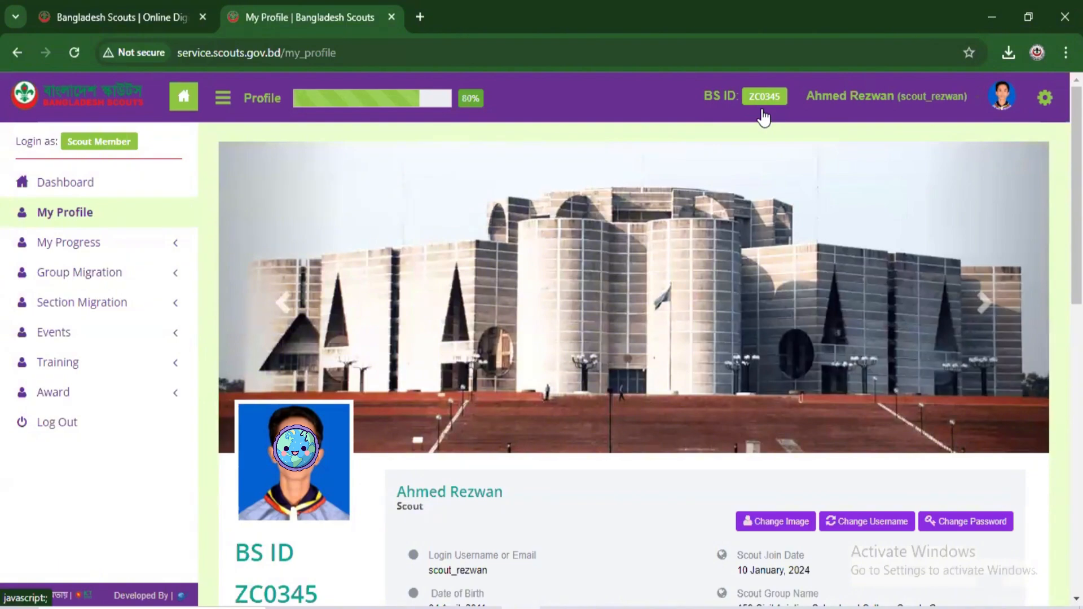
scroll(763, 118, "down", 10)
scroll(833, 153, "up", 10)
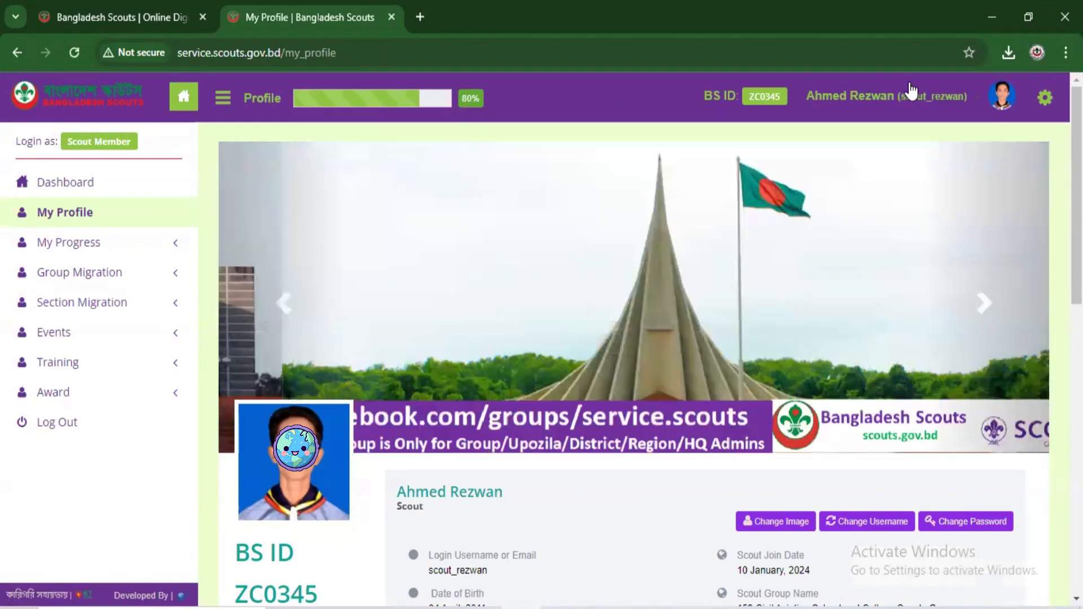
Step: Open My Profile and read down through the scout's profile details
left_click(1044, 99)
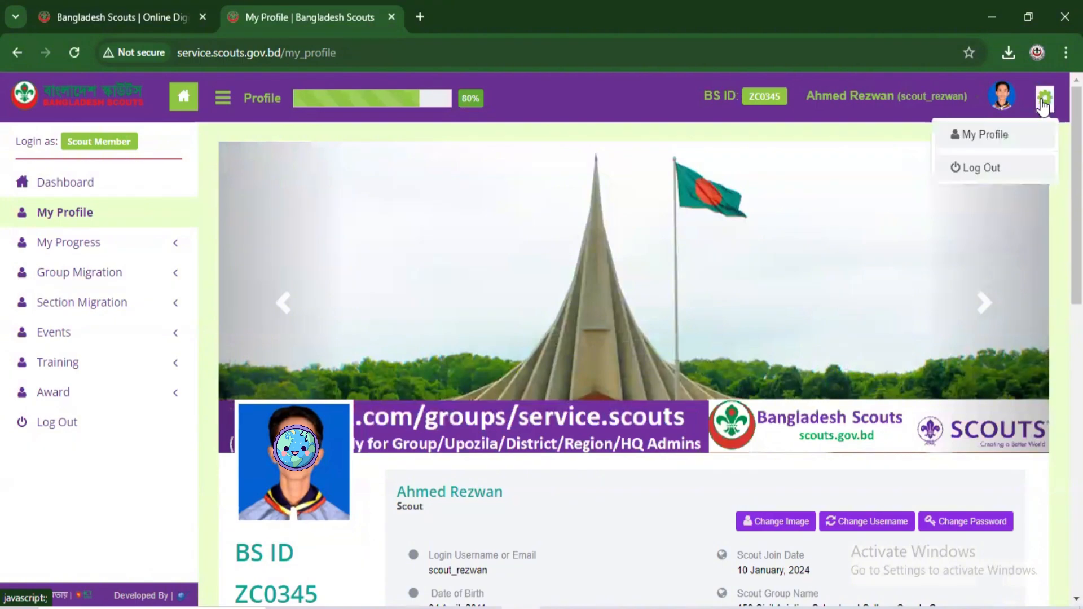
left_click(992, 138)
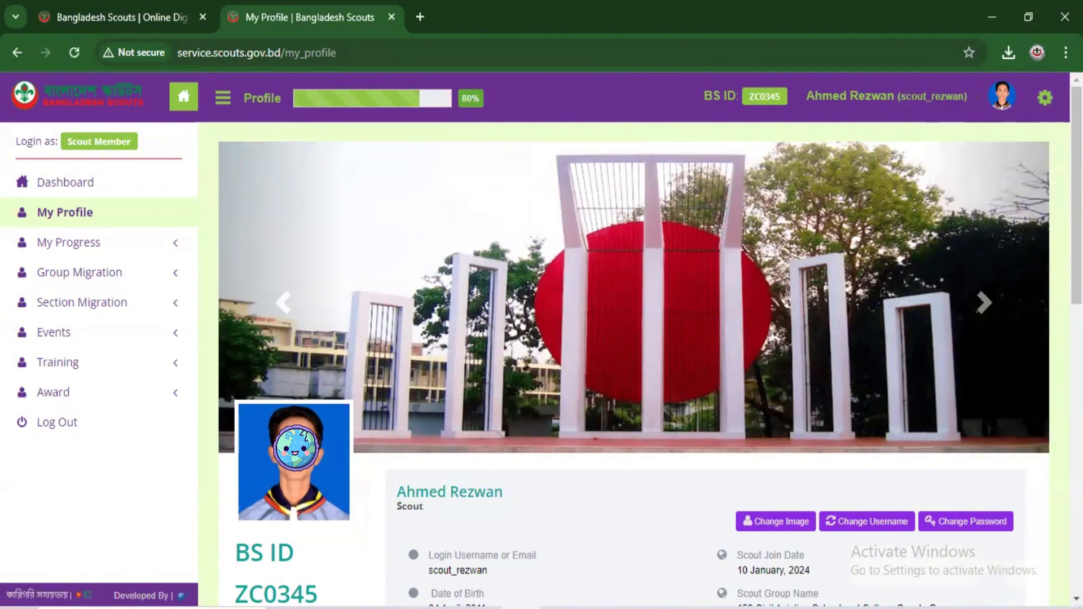
scroll(631, 338, "down", 4)
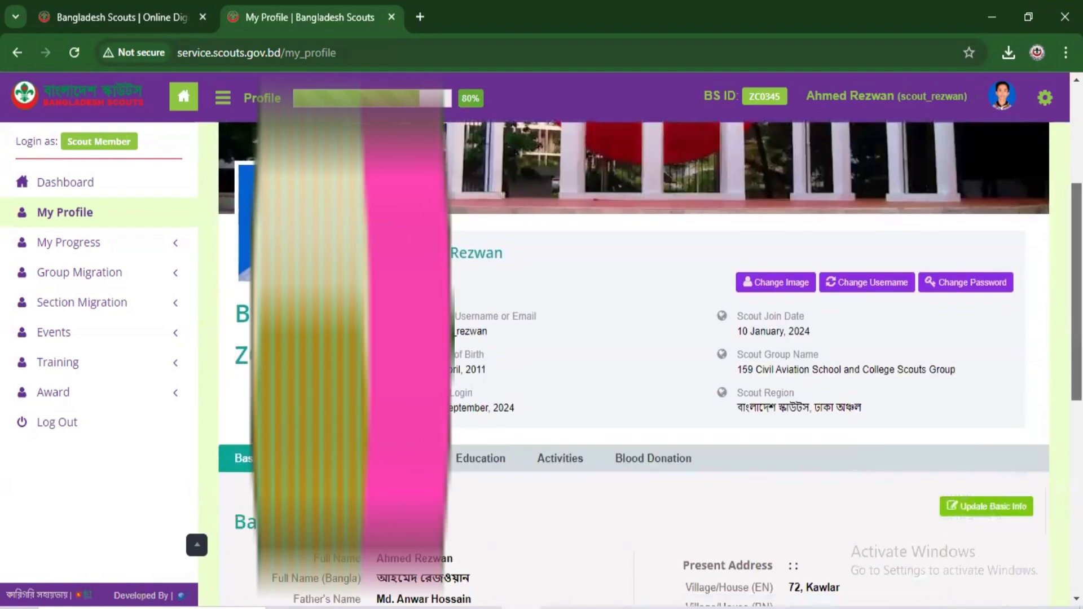
scroll(632, 338, "down", 4)
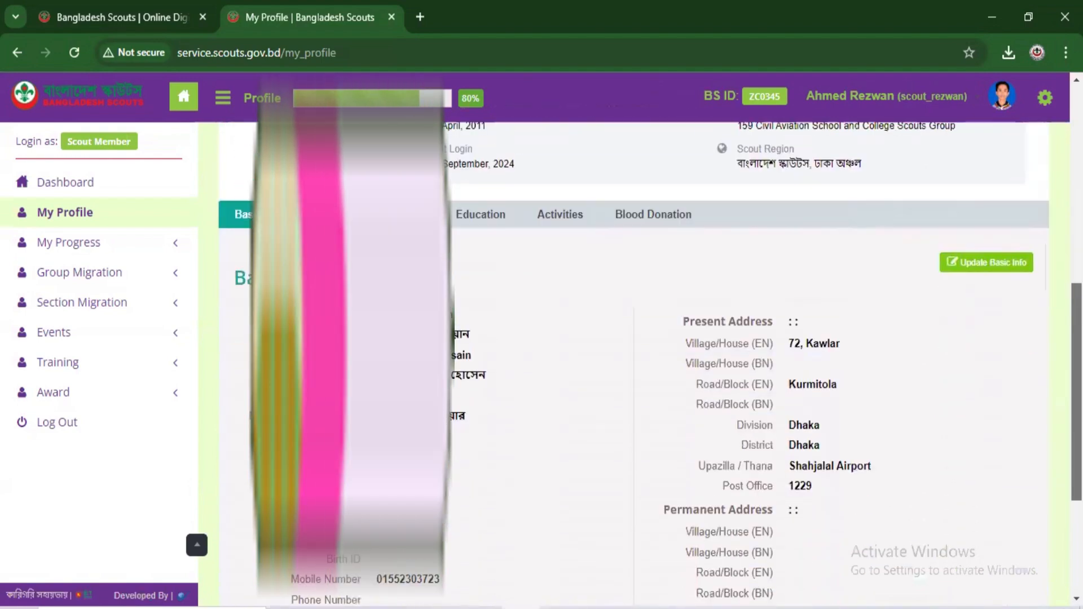
scroll(632, 338, "down", 1)
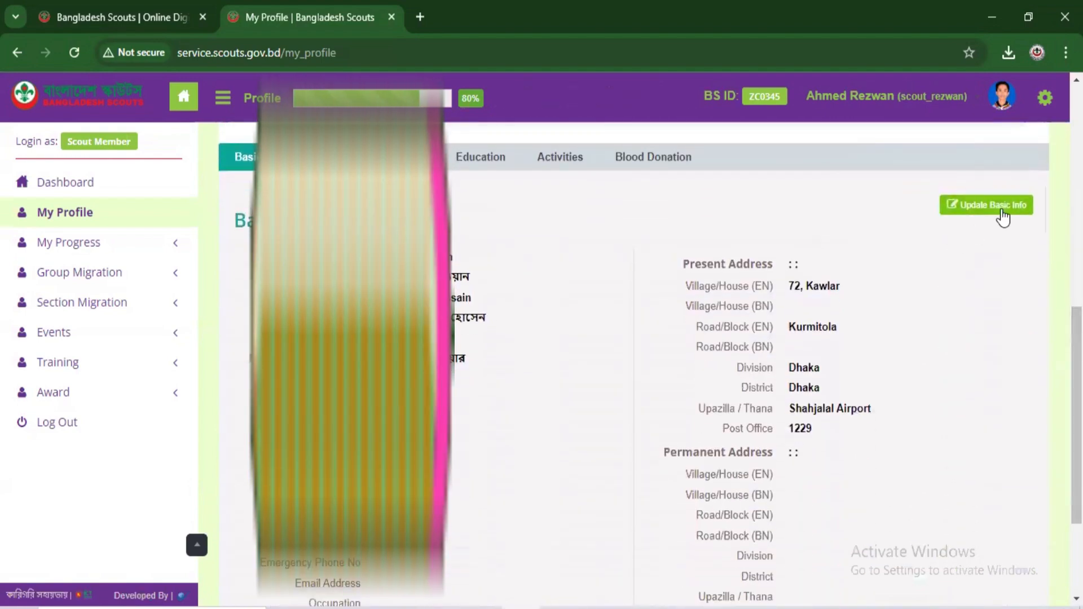
scroll(1054, 343, "down", 1)
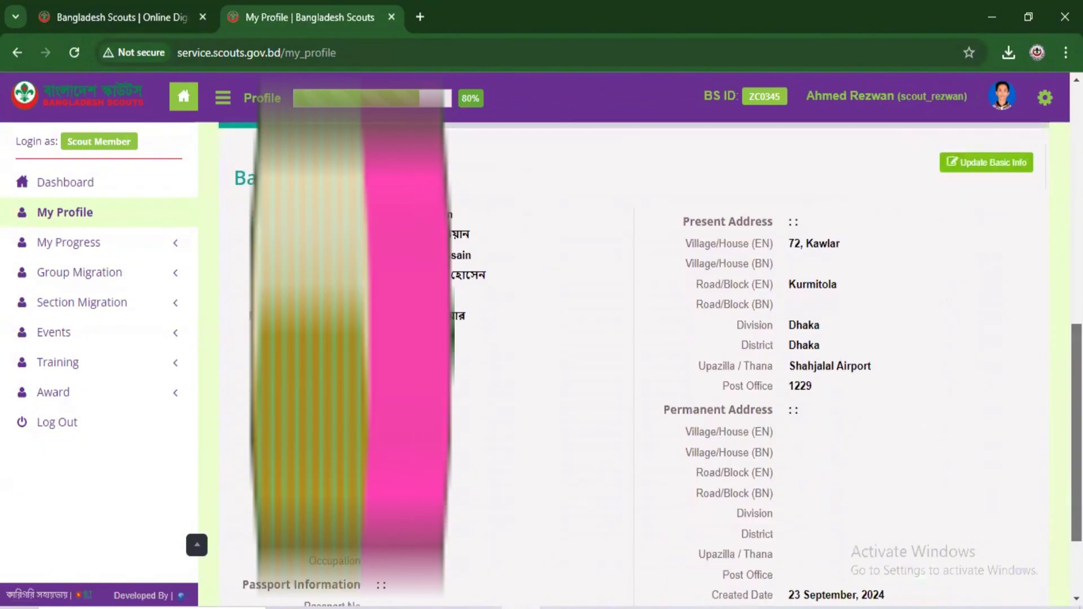
scroll(1053, 343, "down", 3)
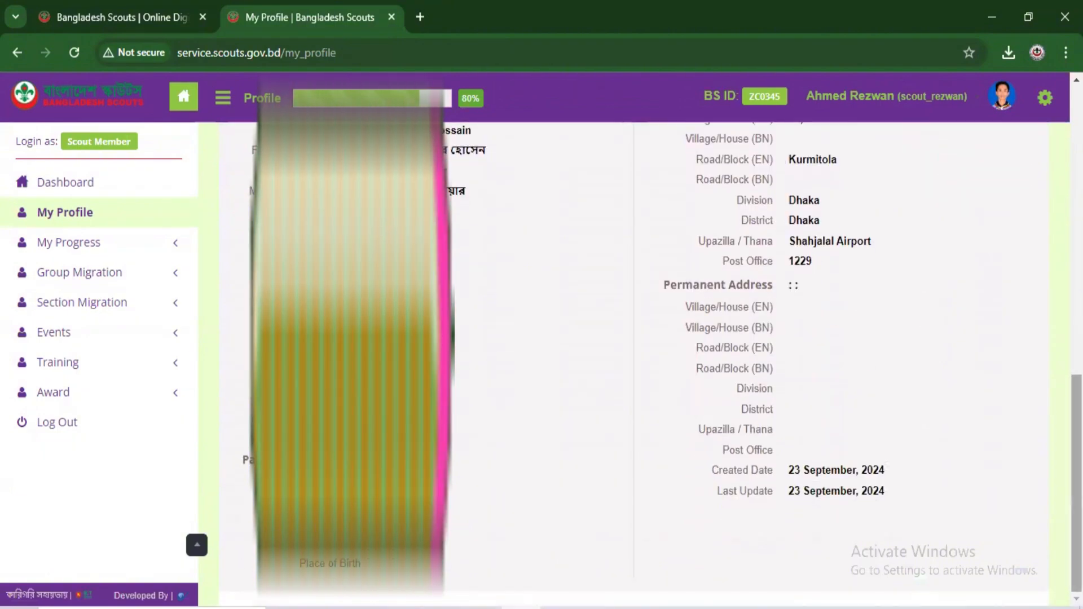
scroll(530, 452, "up", 1)
scroll(530, 453, "down", 1)
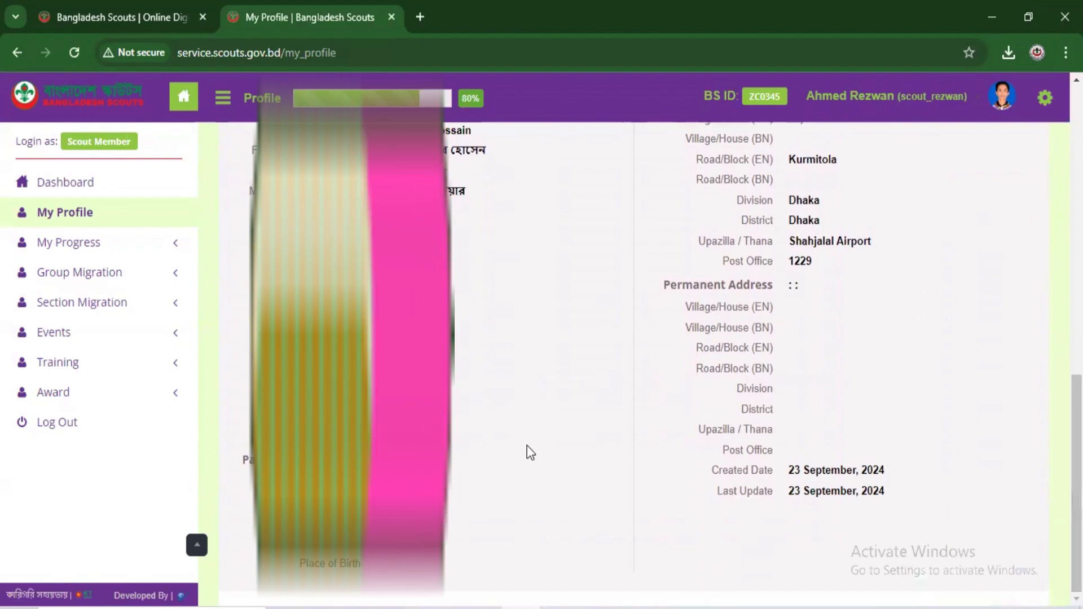
Step: Return to the top of the profile and log out of the portal
scroll(1047, 416, "up", 1)
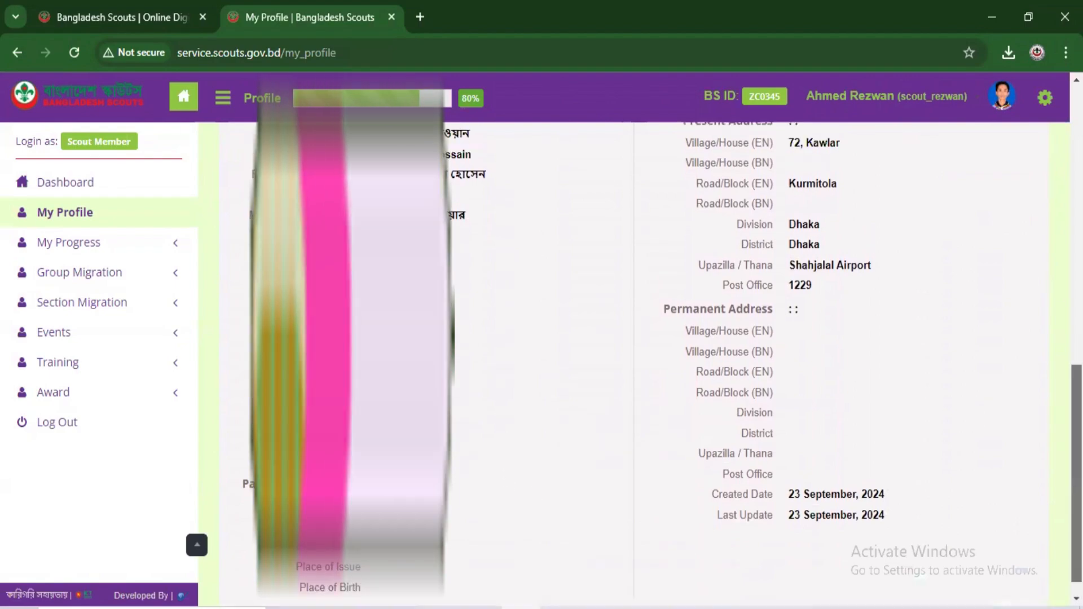
left_click_drag(1076, 420, 1077, 186)
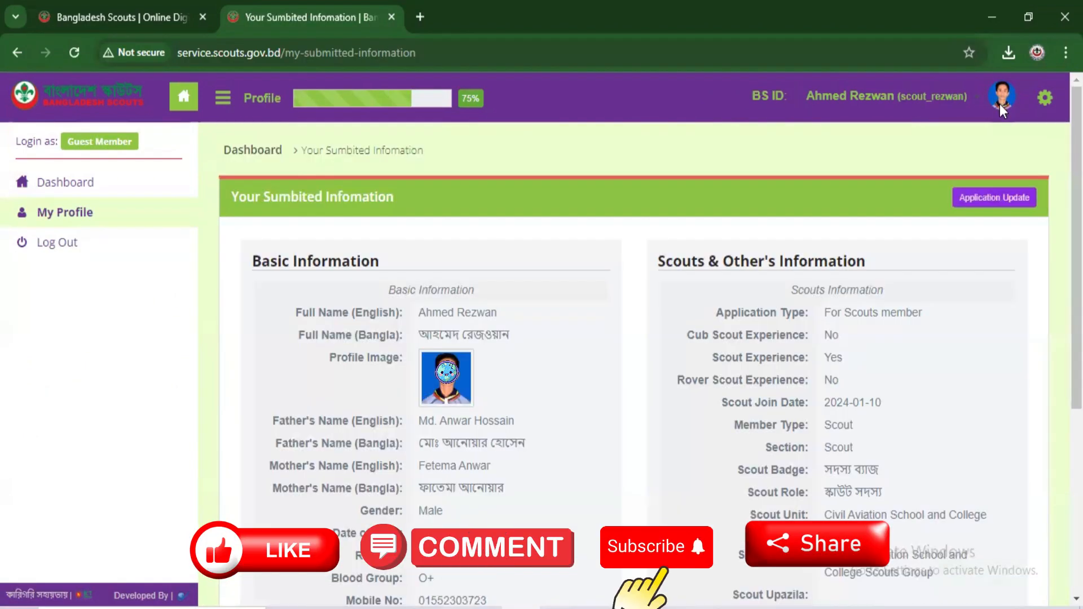
left_click(1045, 97)
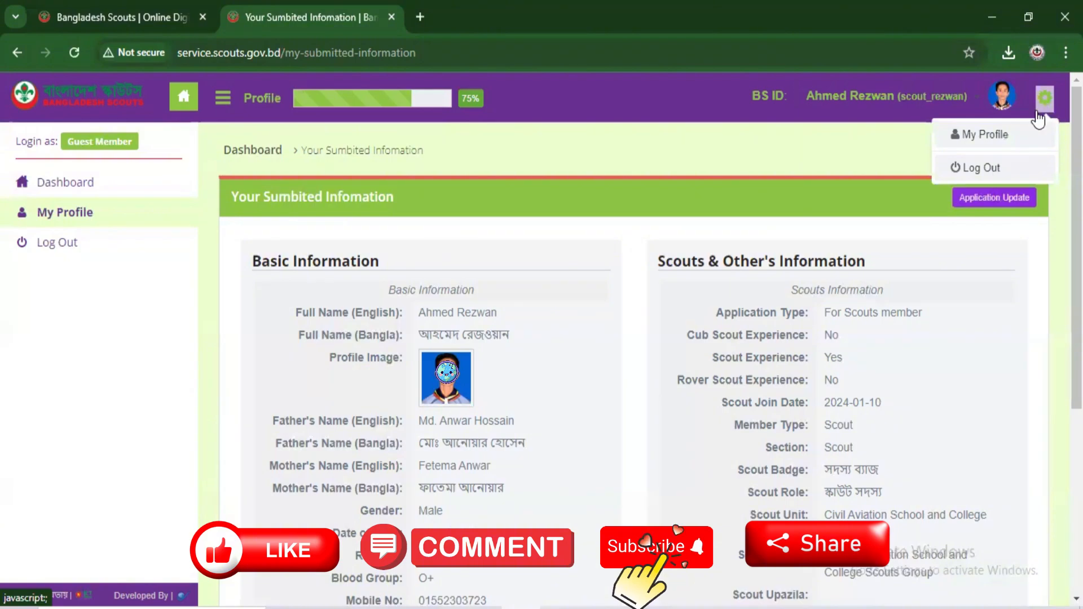
left_click(989, 169)
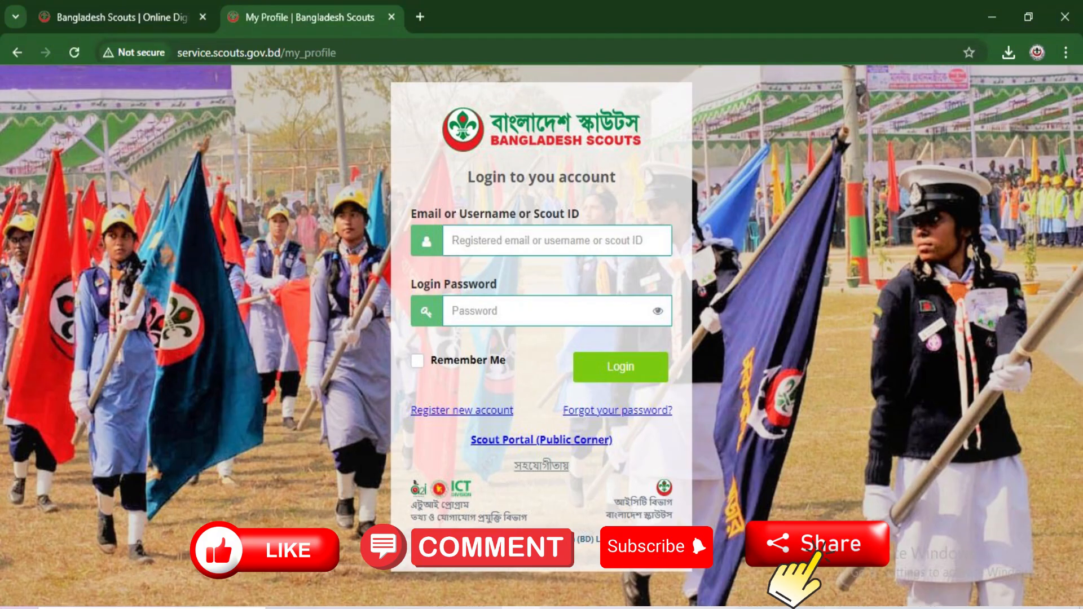